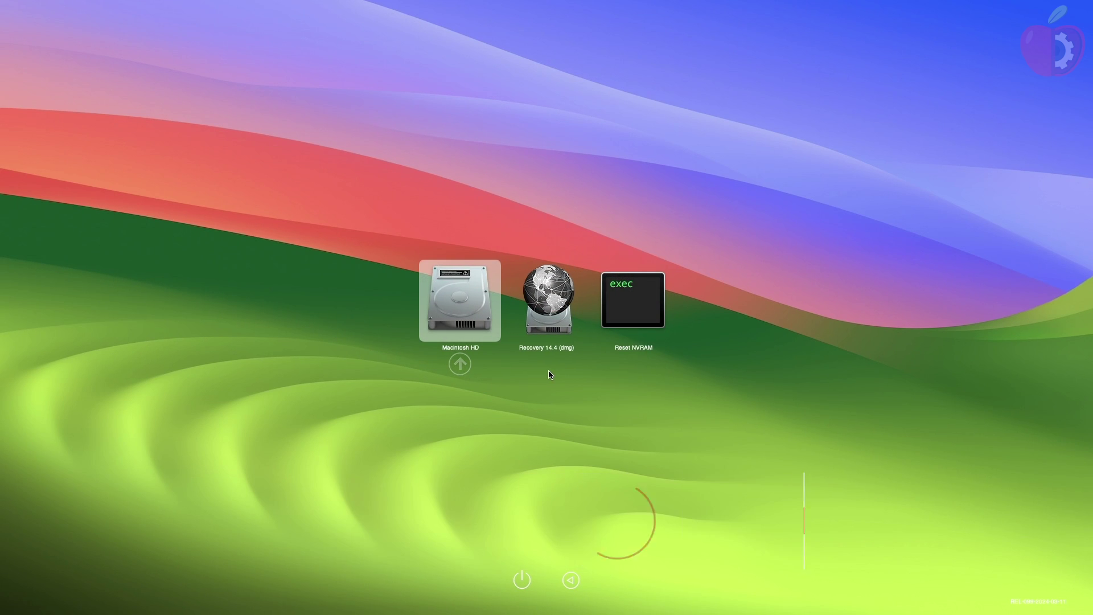
Step through the OpenCore boot entries to Recovery 14.4 (dmg) and Reset NVRAM
key("Right")
key("Right")
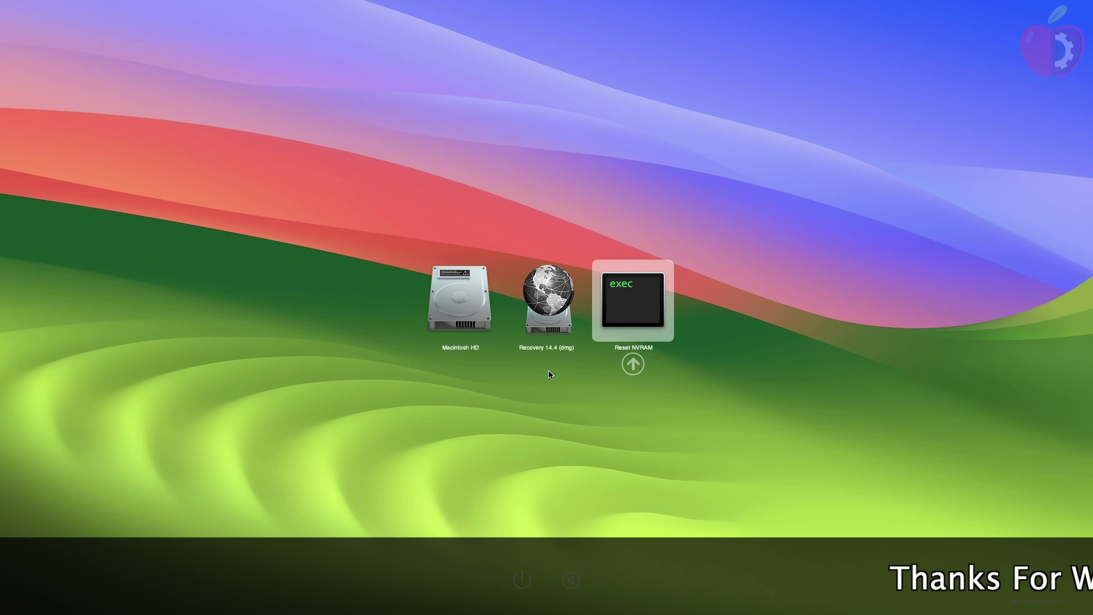
key("Right")
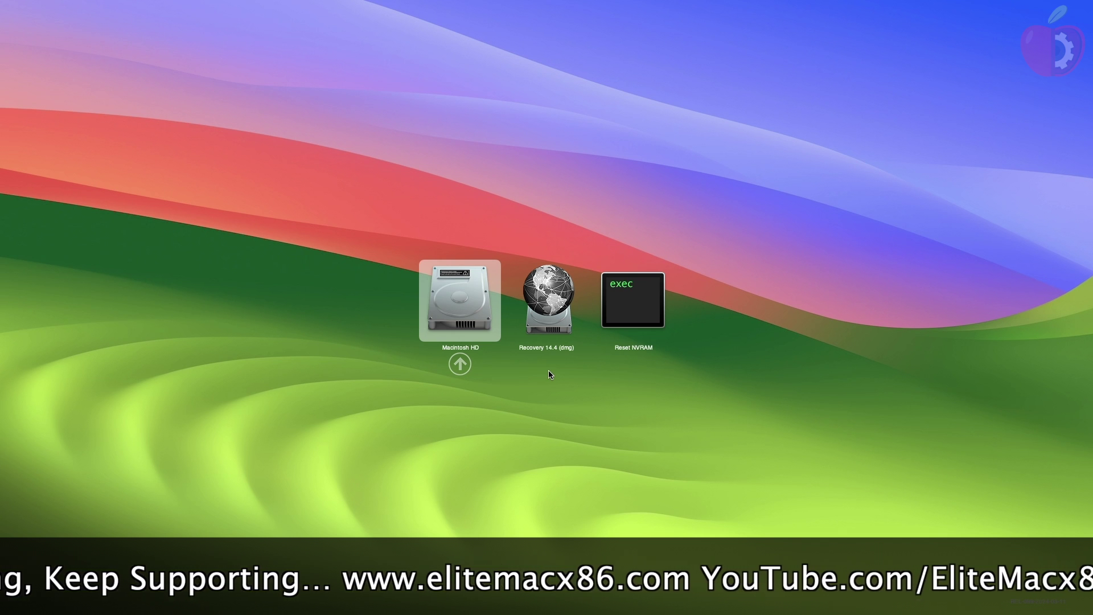
key("Right")
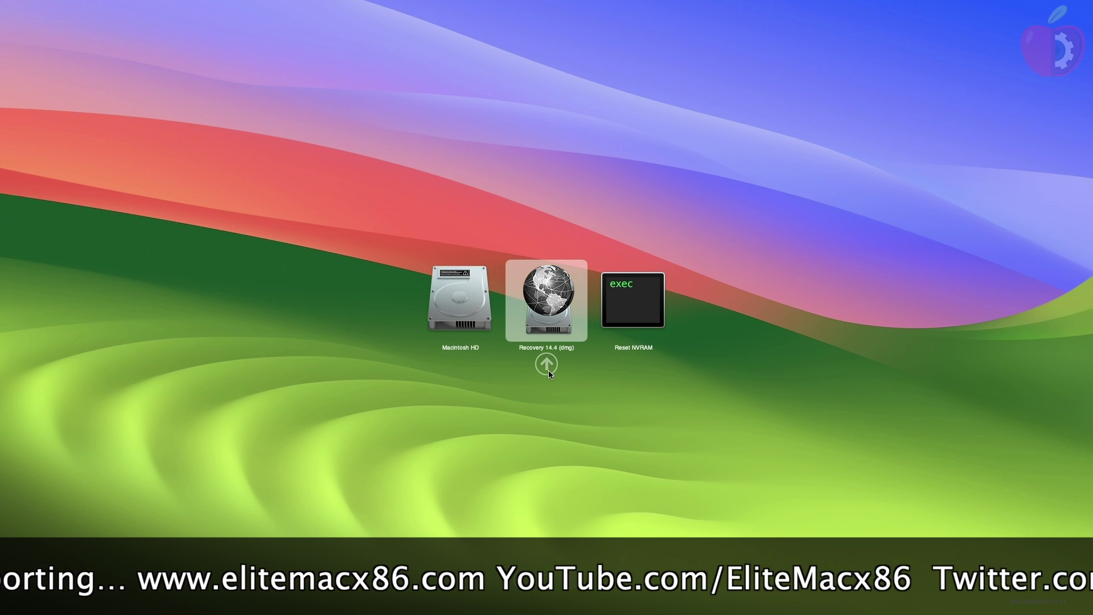
key("Right")
key("Right")
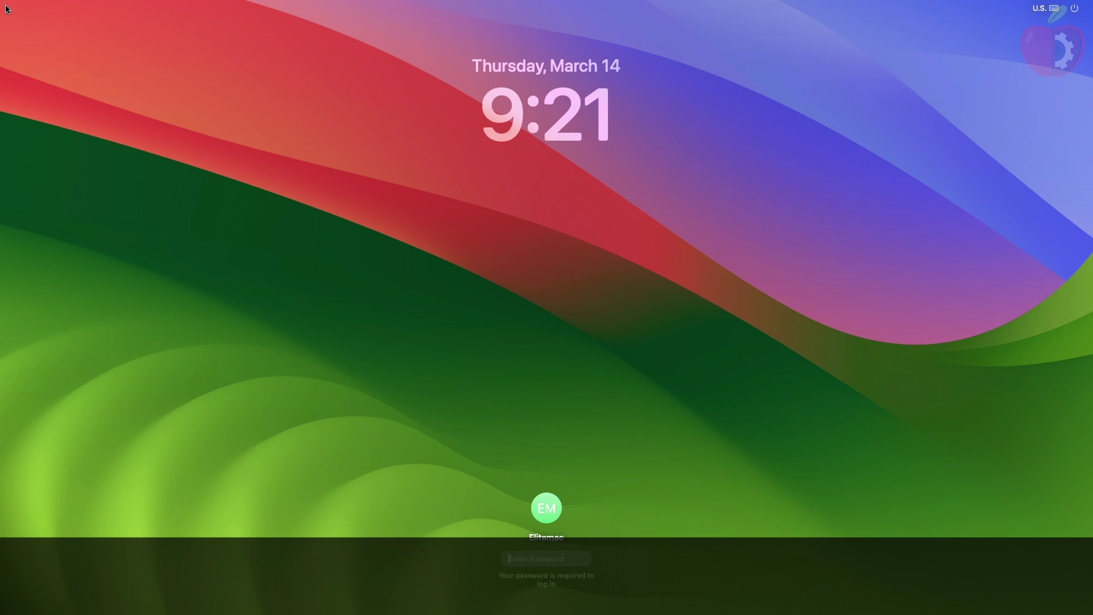
Log in to macOS with the account password, then select the OCAuxiliaryTools and OpenCore-0 desktop icons
type("1234")
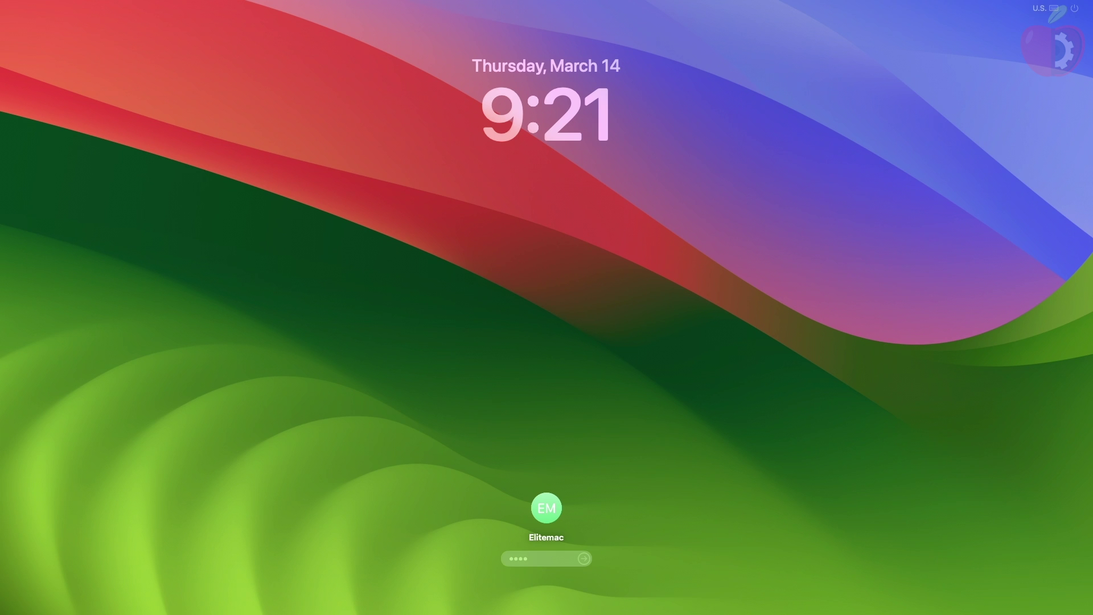
key("Return")
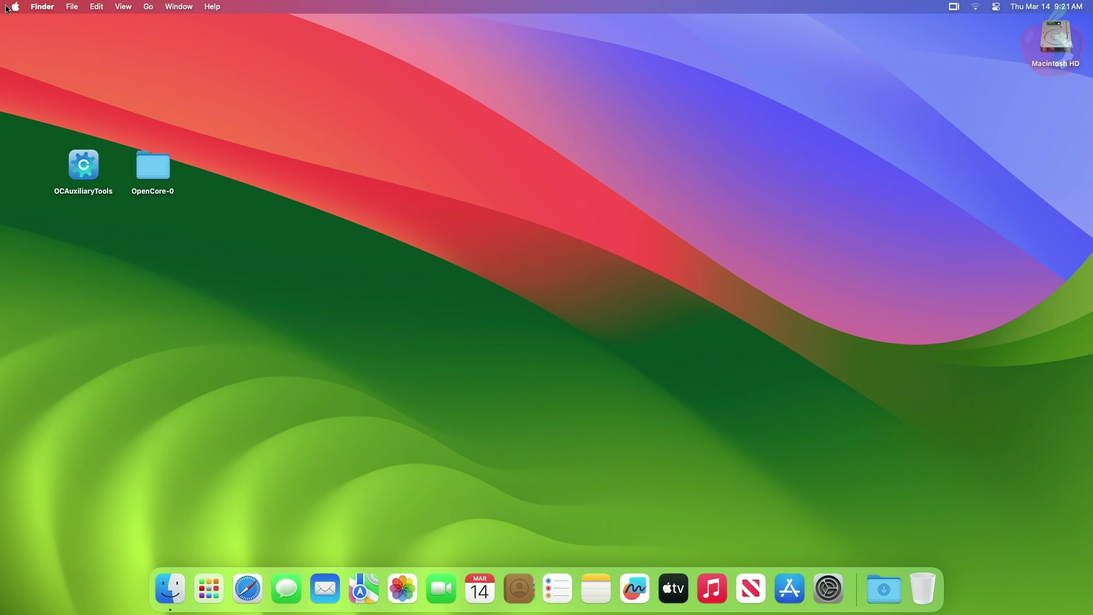
left_click(95, 169)
left_click(153, 172, "super")
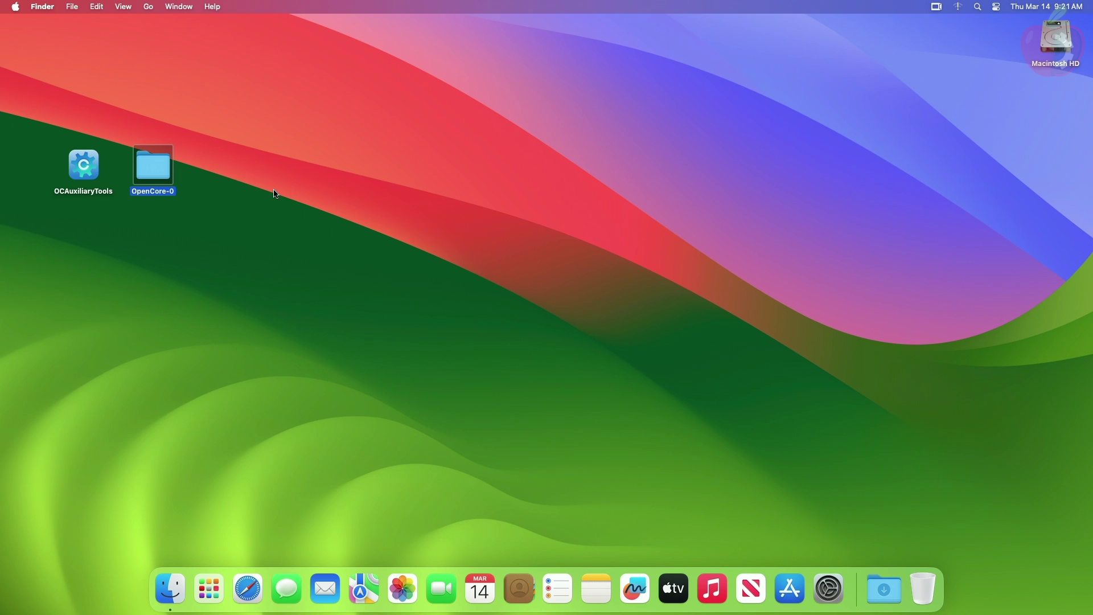
left_click(296, 200)
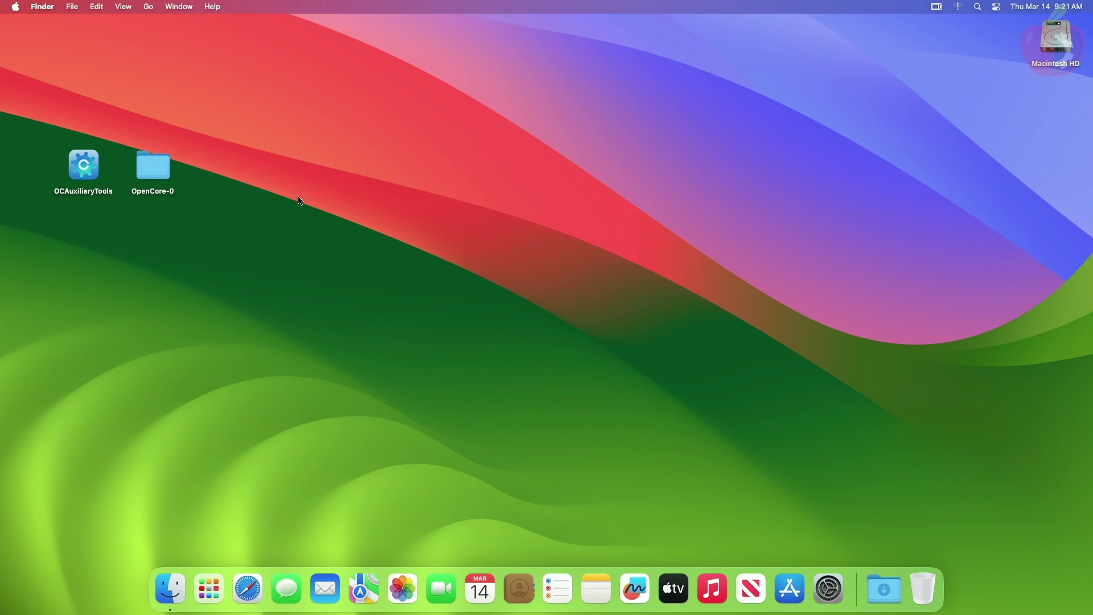
Launch OCAuxiliaryTools and mount the disk0s1 EFI partition via Mount ESP
right_click(84, 168)
left_click(102, 175)
left_click(135, 7)
left_click(148, 136)
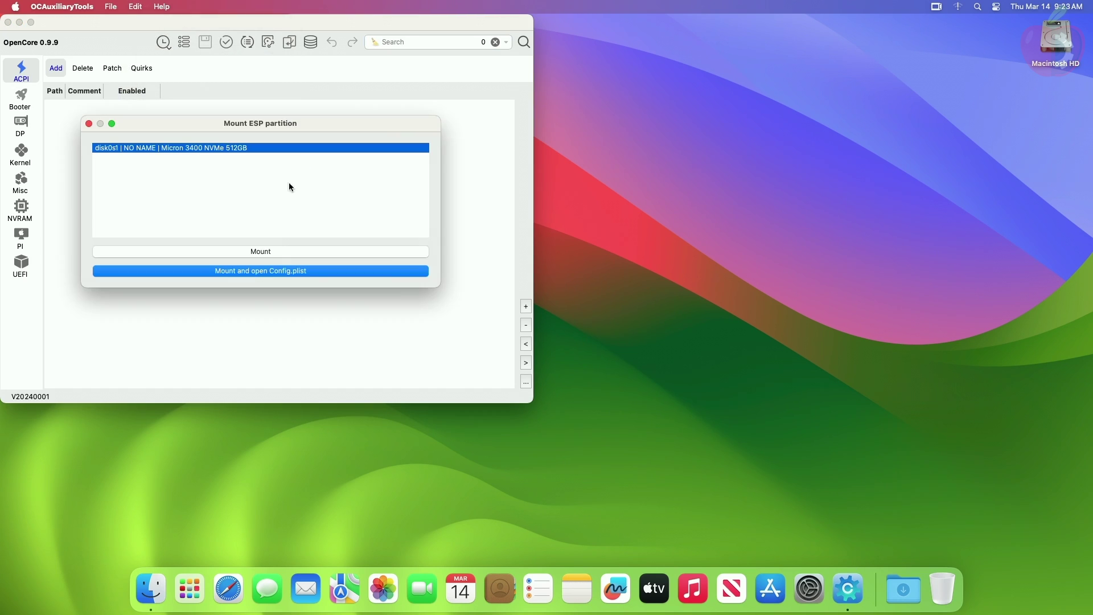
left_click(296, 245)
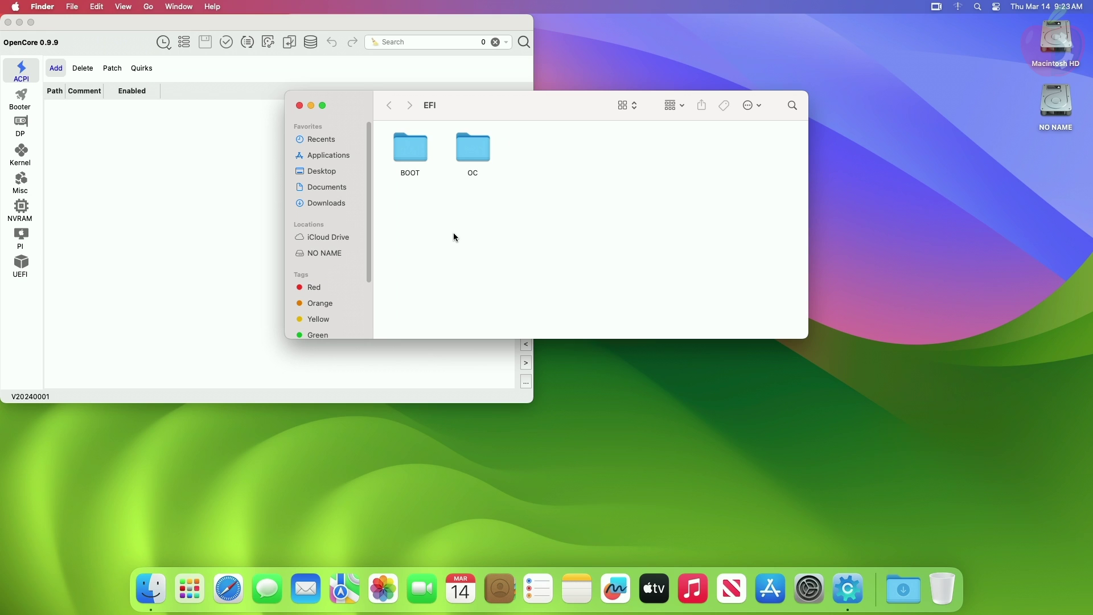
Open the ESP's OC/Drivers folder and the OpenCore-0/X64/EFI/OC/Drivers folder
double_click(472, 149)
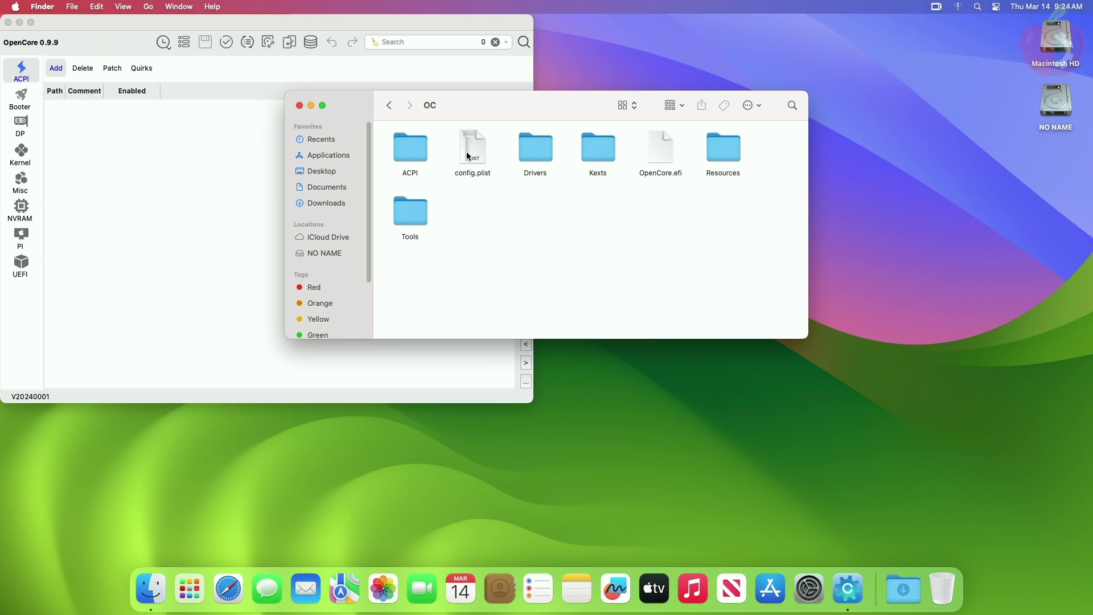
double_click(539, 149)
left_click(634, 403)
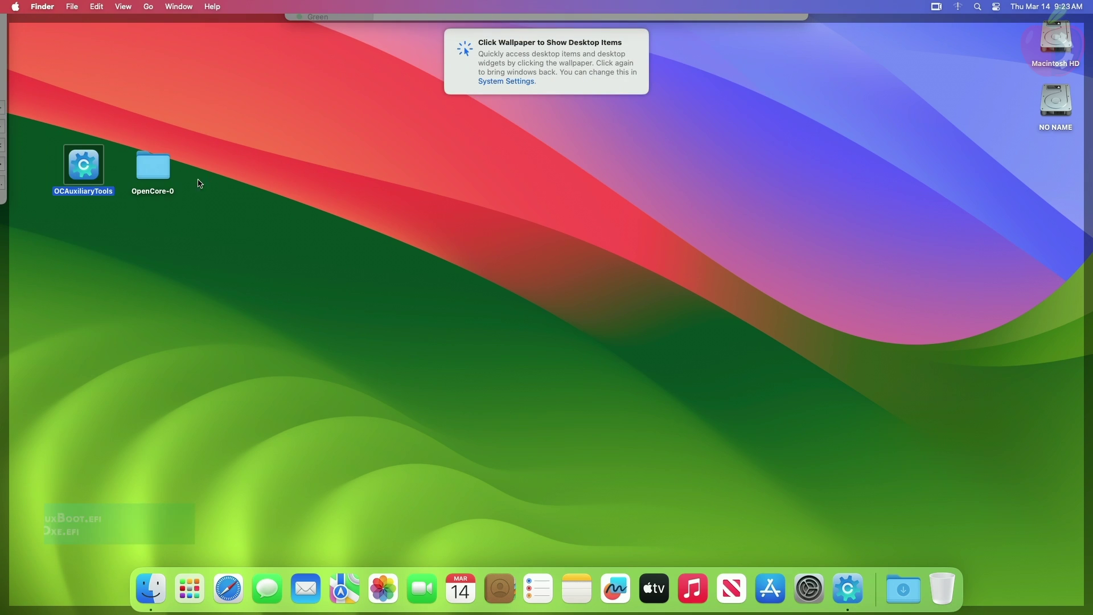
double_click(153, 165)
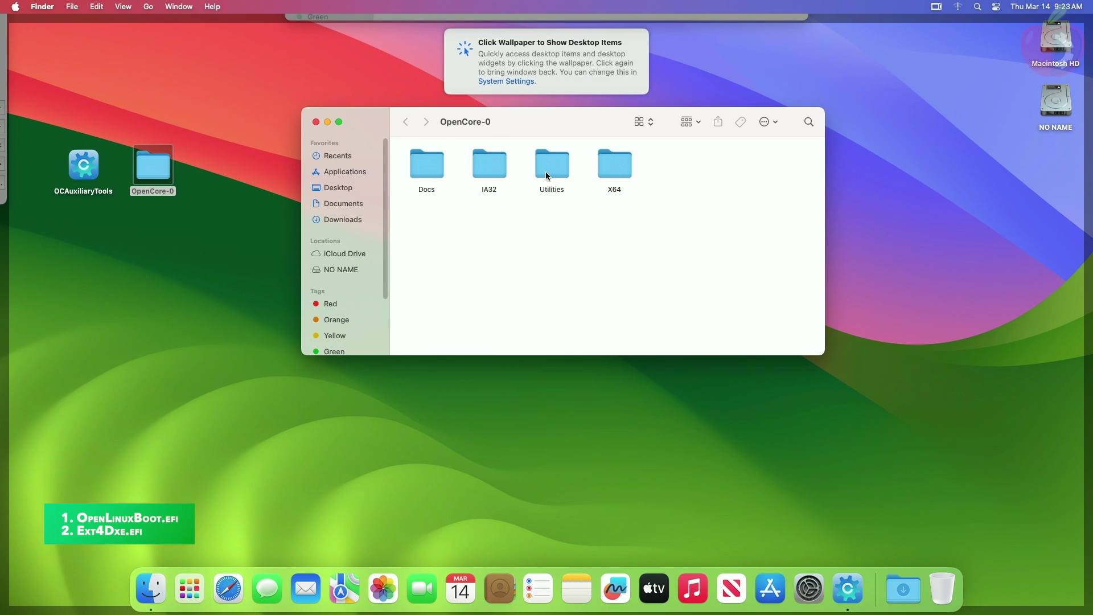
double_click(603, 169)
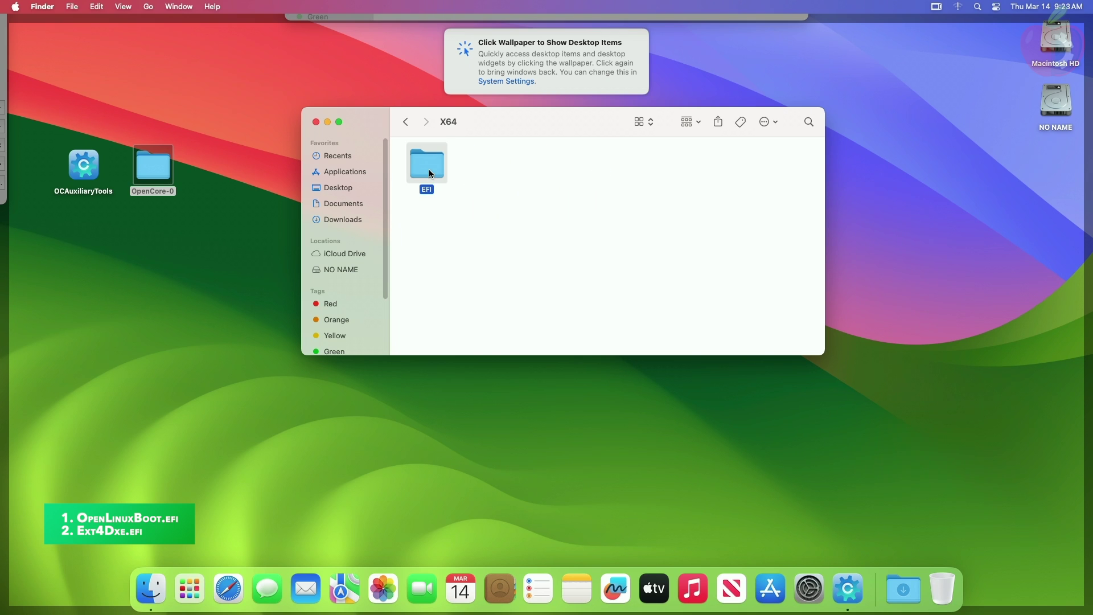
double_click(428, 170)
double_click(493, 168)
double_click(481, 168)
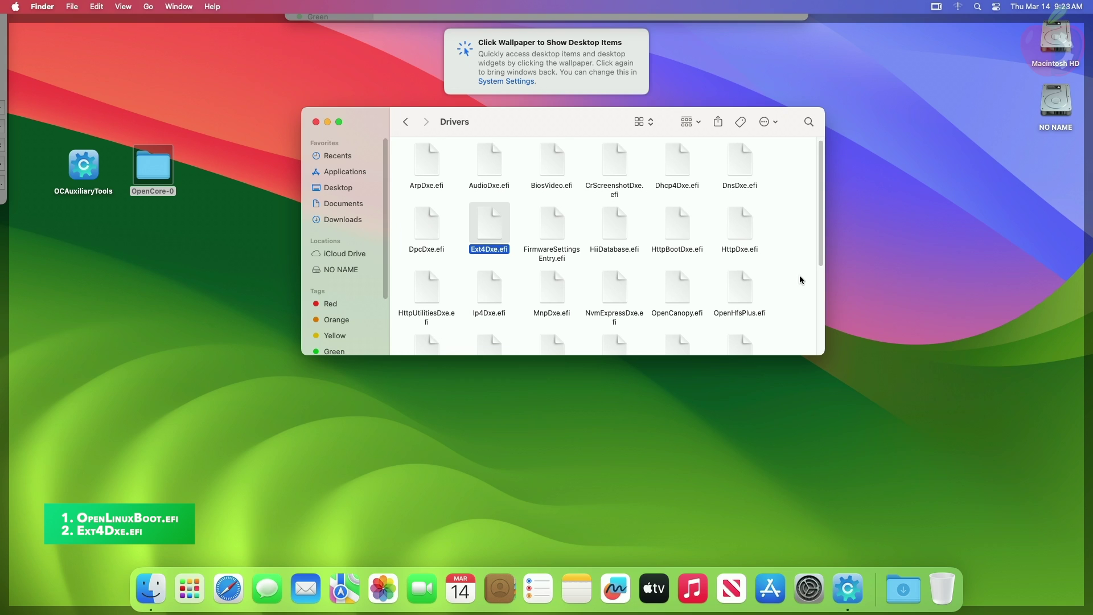
scroll(800, 276, "down", 3)
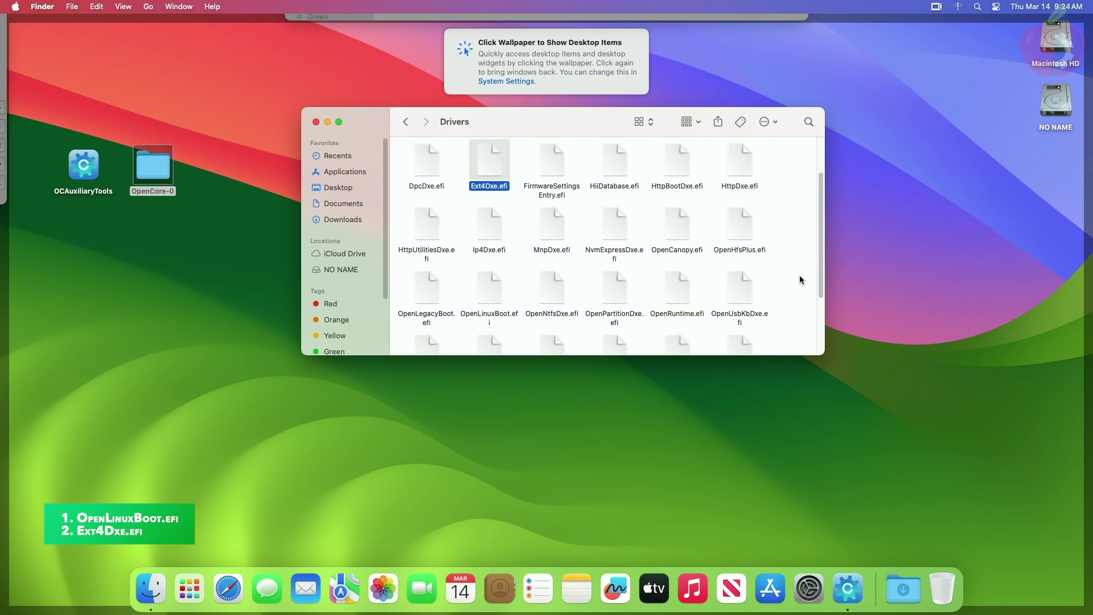
Copy Ext4Dxe.efi and OpenLinuxBoot.efi into the ESP's Drivers folder
left_click(485, 289, "super")
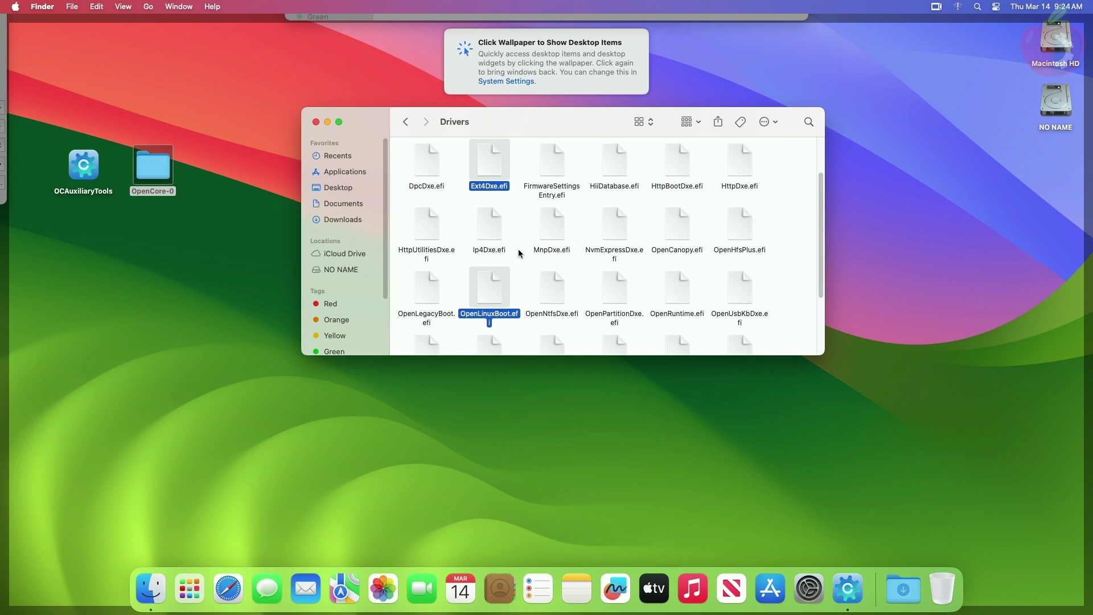
left_click(316, 122)
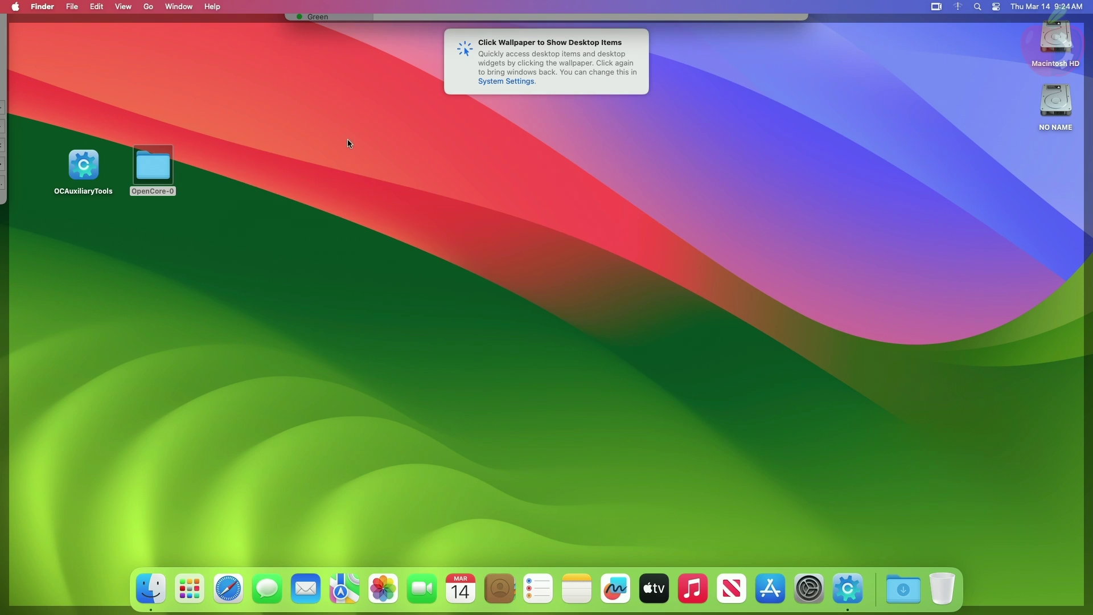
left_click(359, 155)
left_click(501, 230)
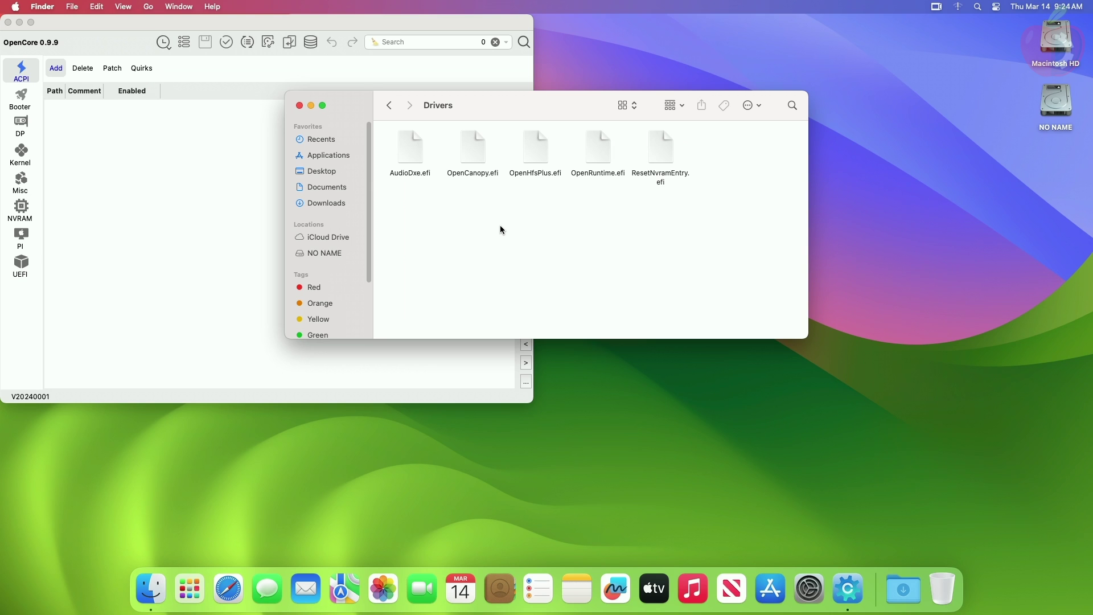
key("super+v")
Clean up the Drivers icons by name and open the ESP's config.plist in OCAuxiliaryTools
right_click(490, 217)
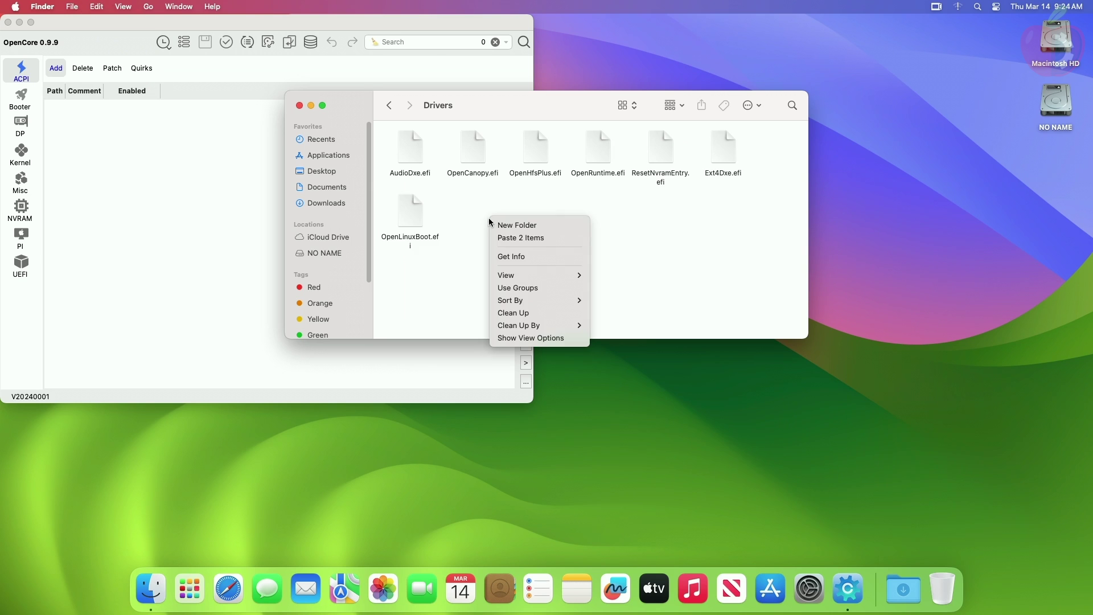
mouse_move(535, 325)
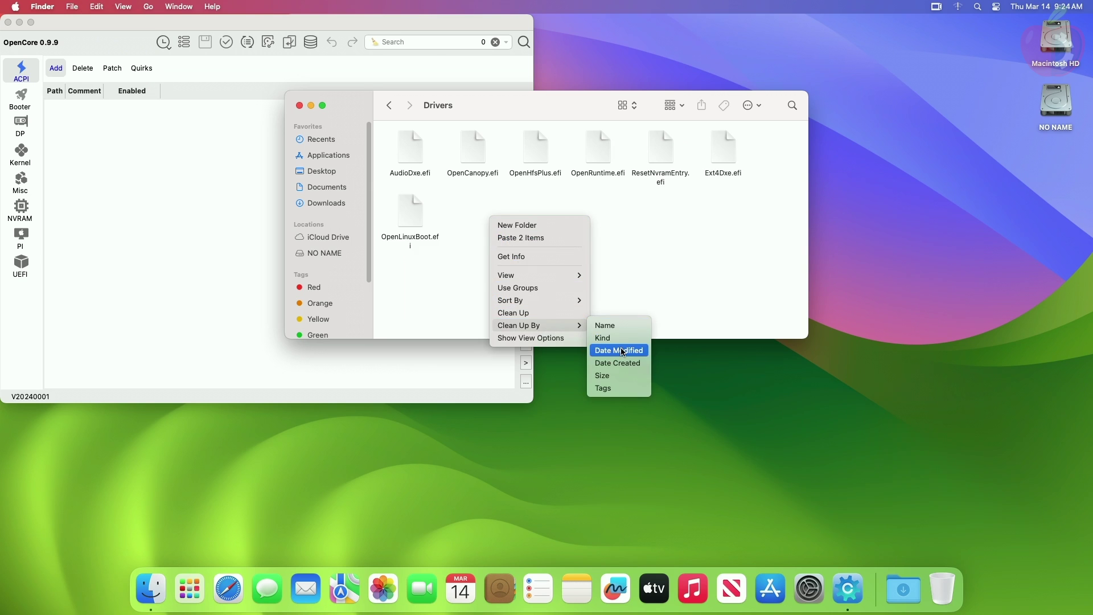
left_click(621, 326)
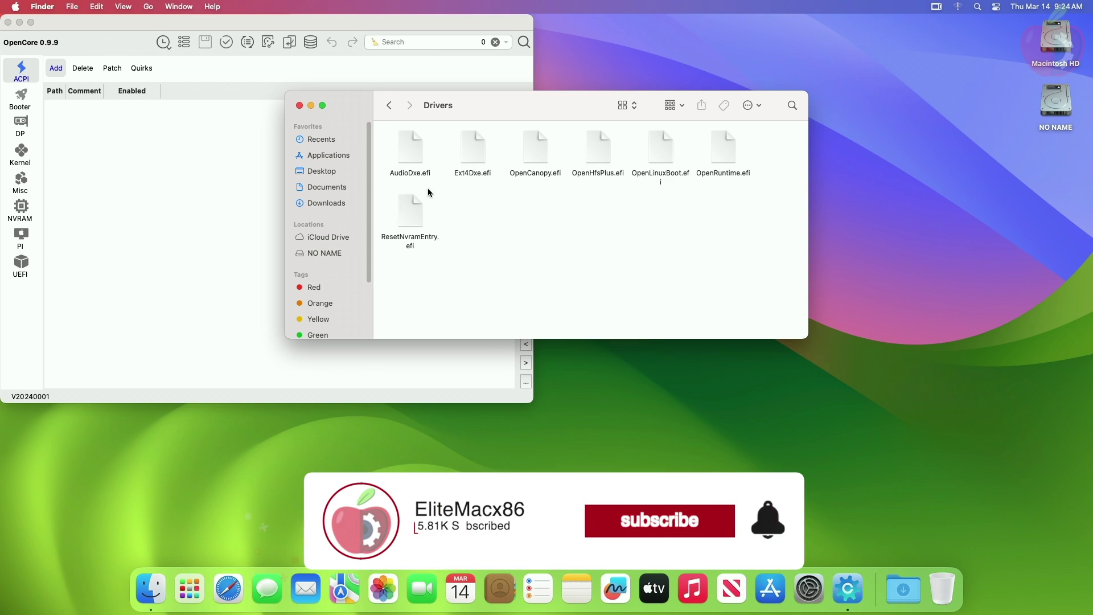
left_click(390, 106)
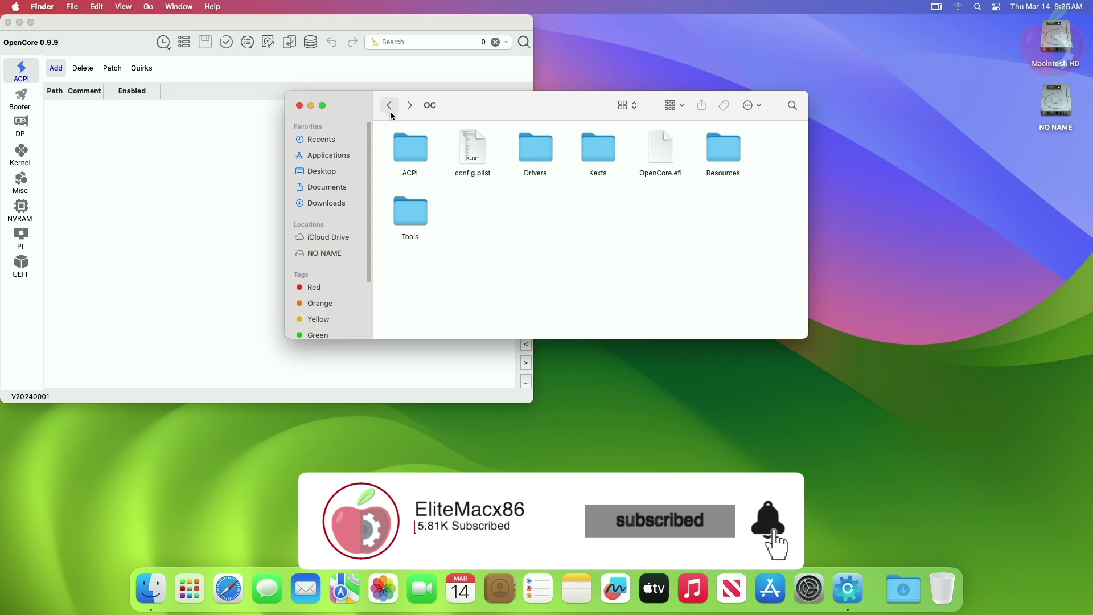
double_click(474, 151)
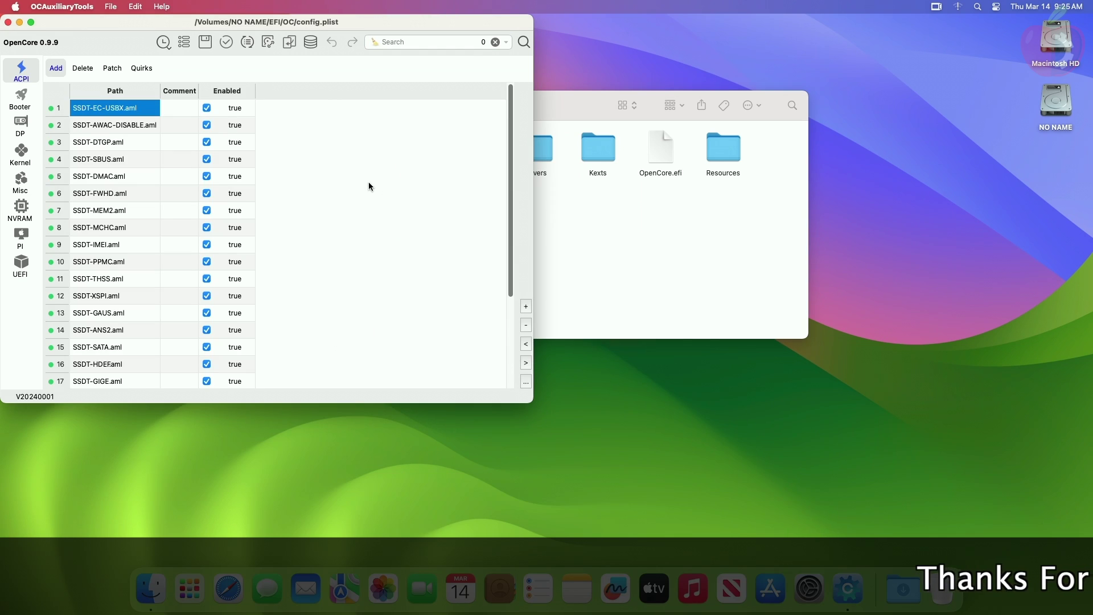
Add OpenLinuxBoot.efi to the UEFI Drivers list and move it up to row 3
left_click(32, 266)
left_click(161, 68)
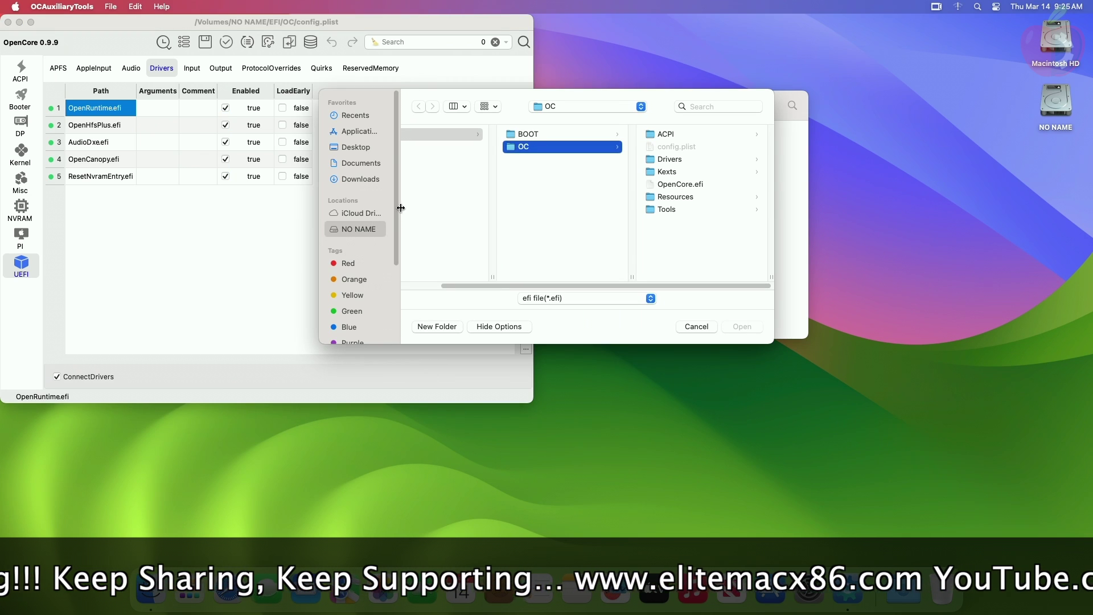
left_click(705, 159)
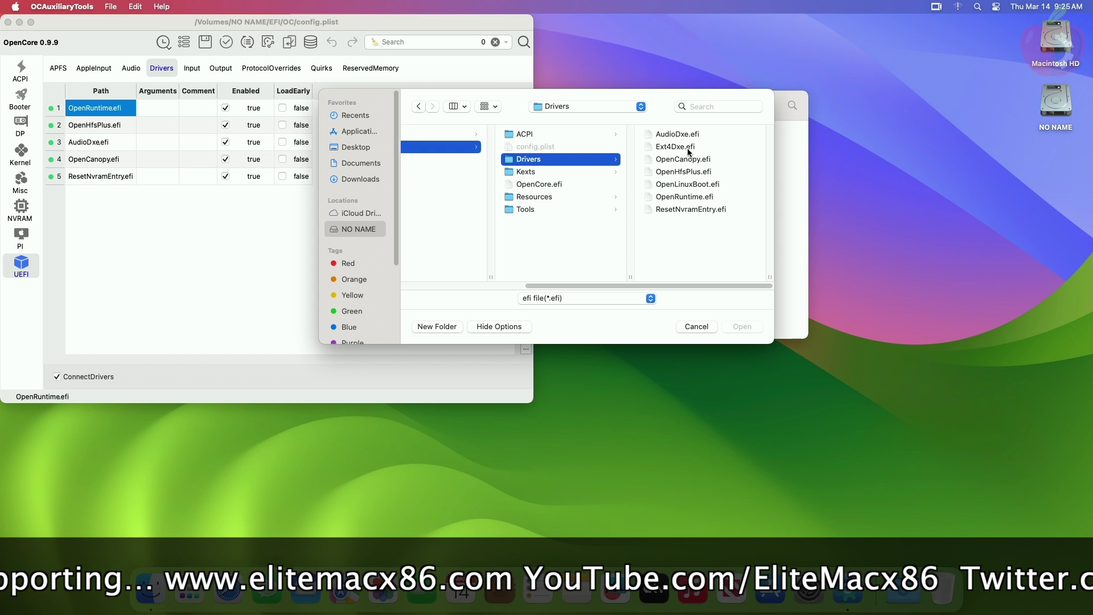
left_click(691, 184)
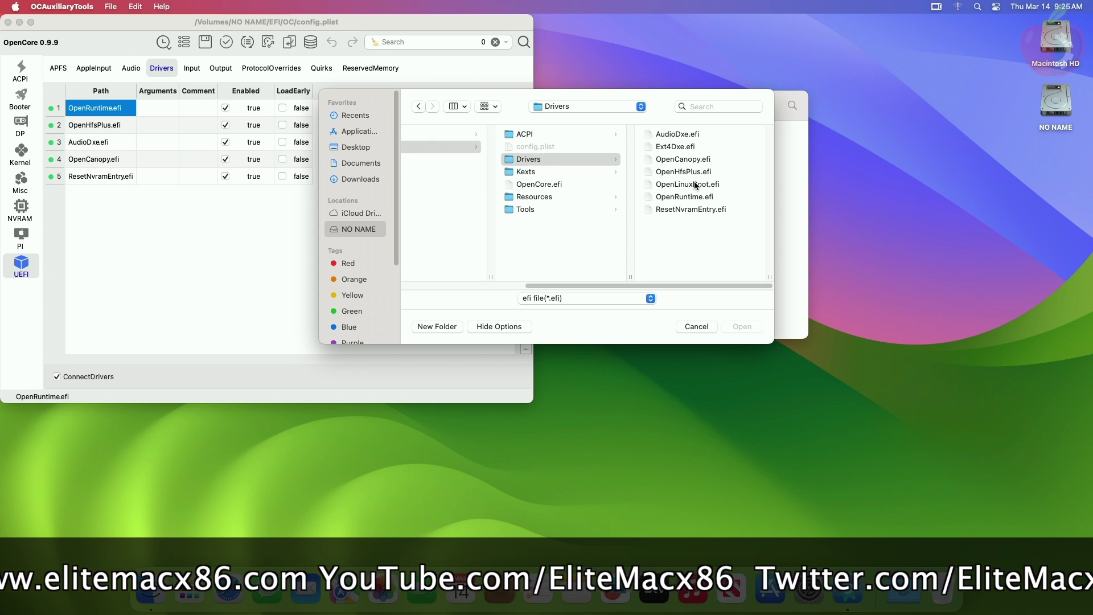
left_click(739, 327)
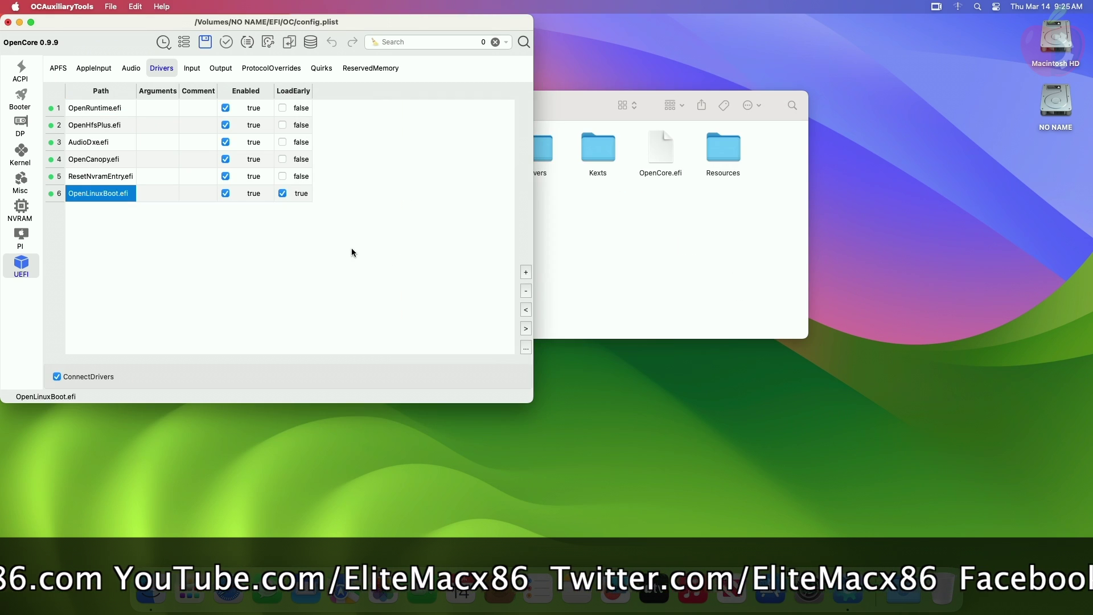
left_click(525, 311)
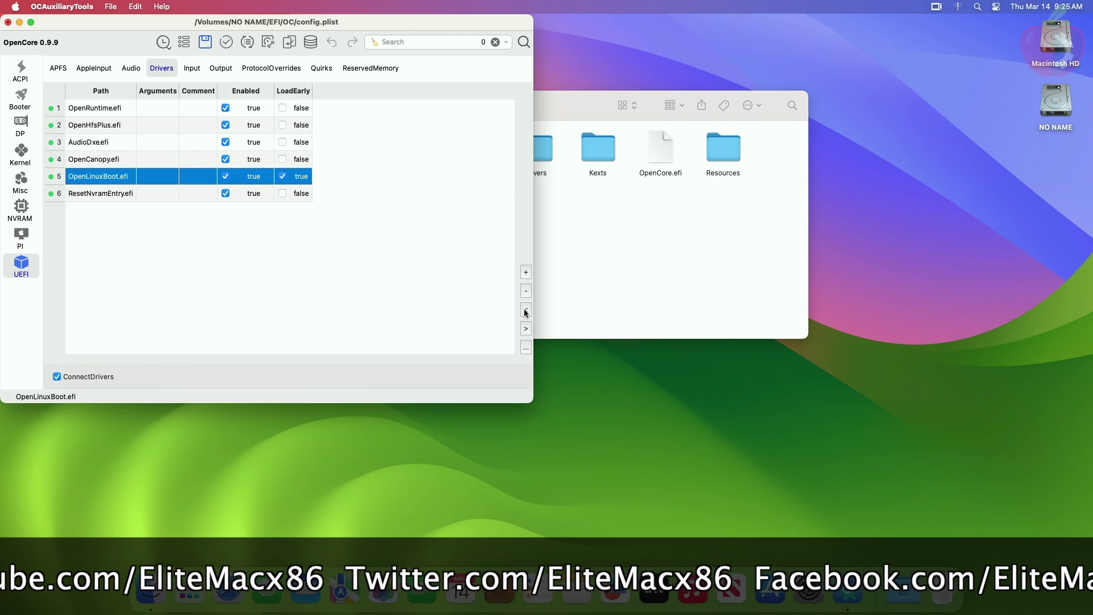
left_click(526, 310)
left_click(525, 310)
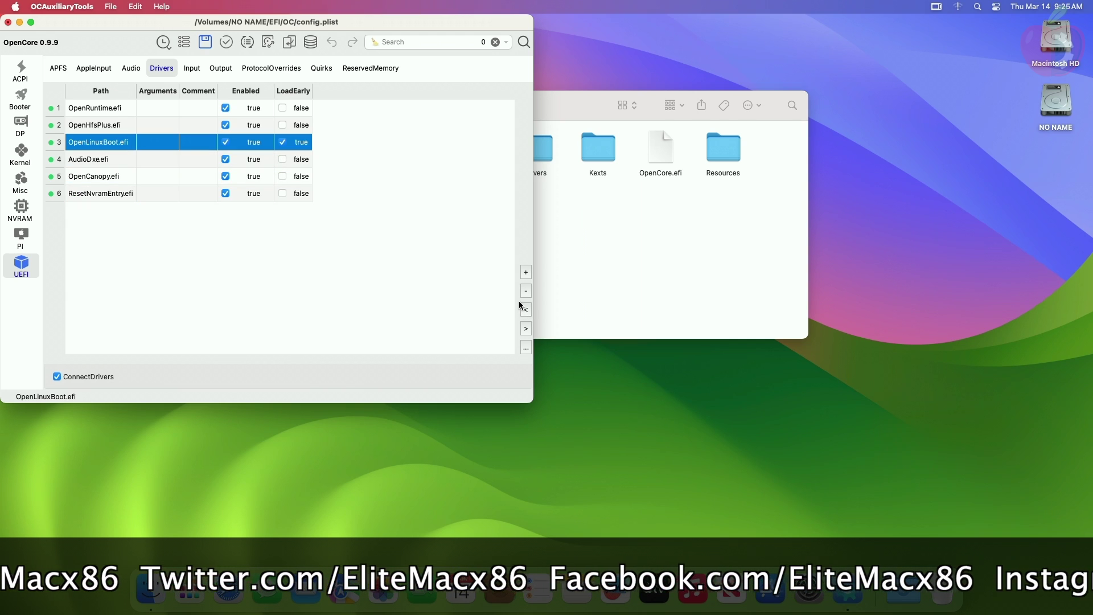
Add Ext4Dxe.efi right below OpenLinuxBoot.efi and turn off LoadEarly for both drivers
double_click(462, 322)
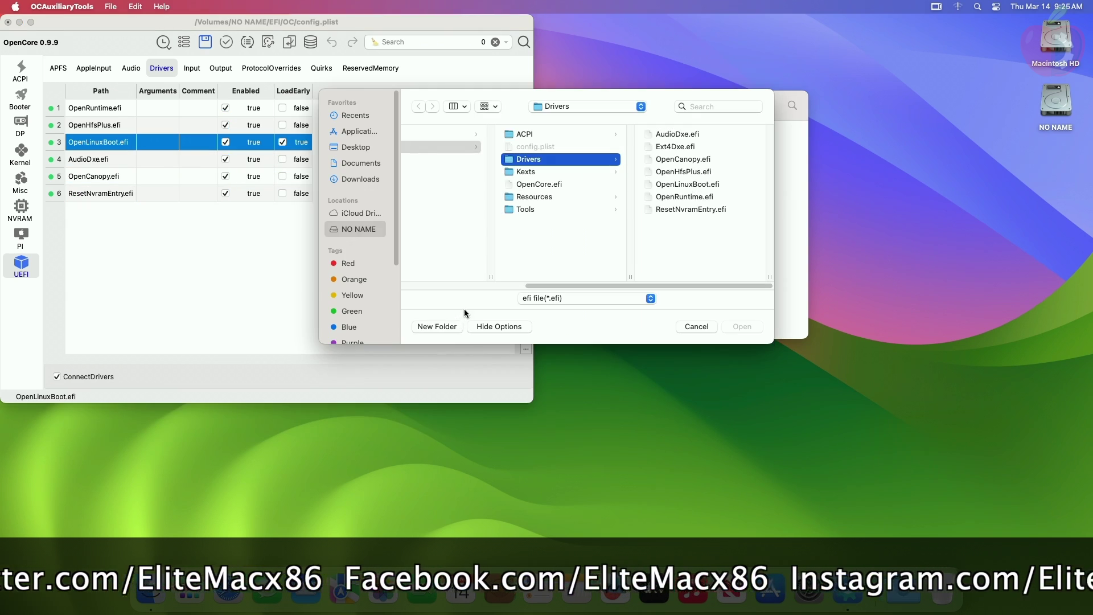
left_click(675, 147)
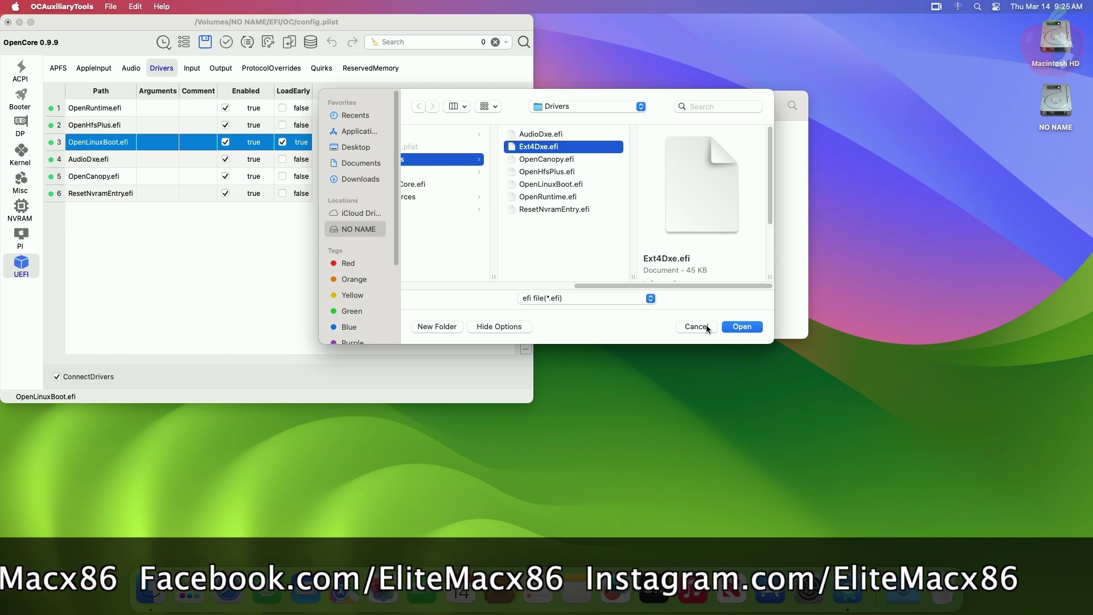
left_click(734, 326)
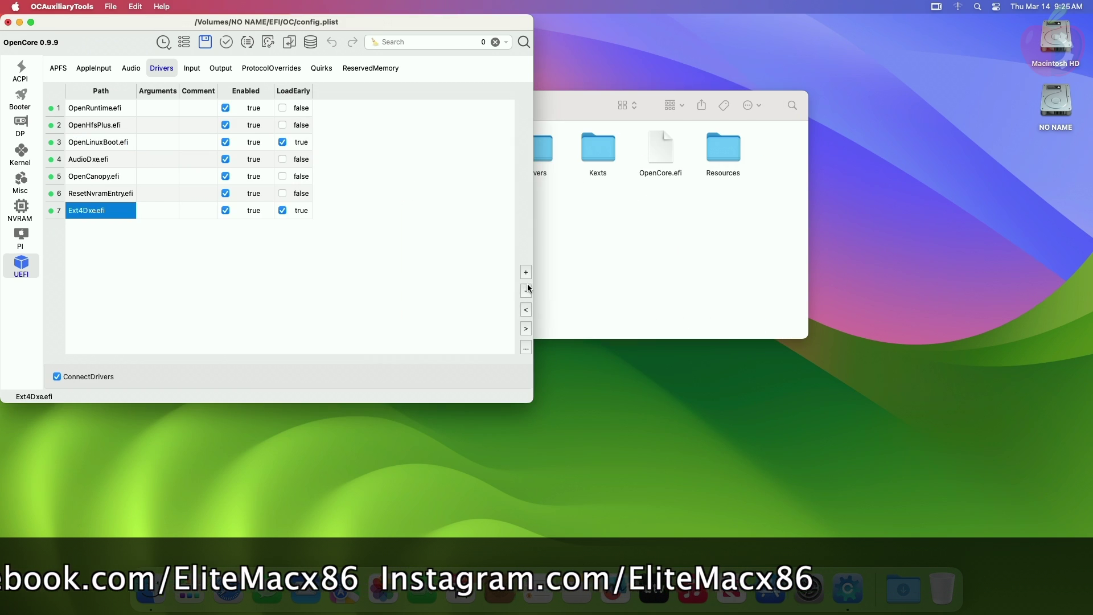
left_click(526, 310)
left_click(526, 310)
left_click(526, 310)
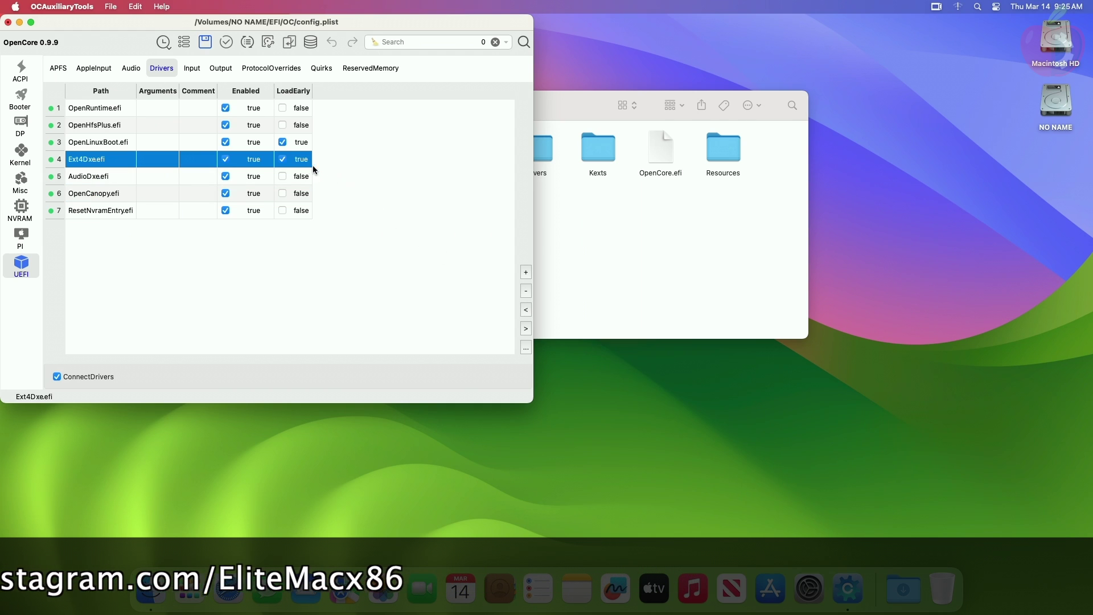
left_click(283, 143)
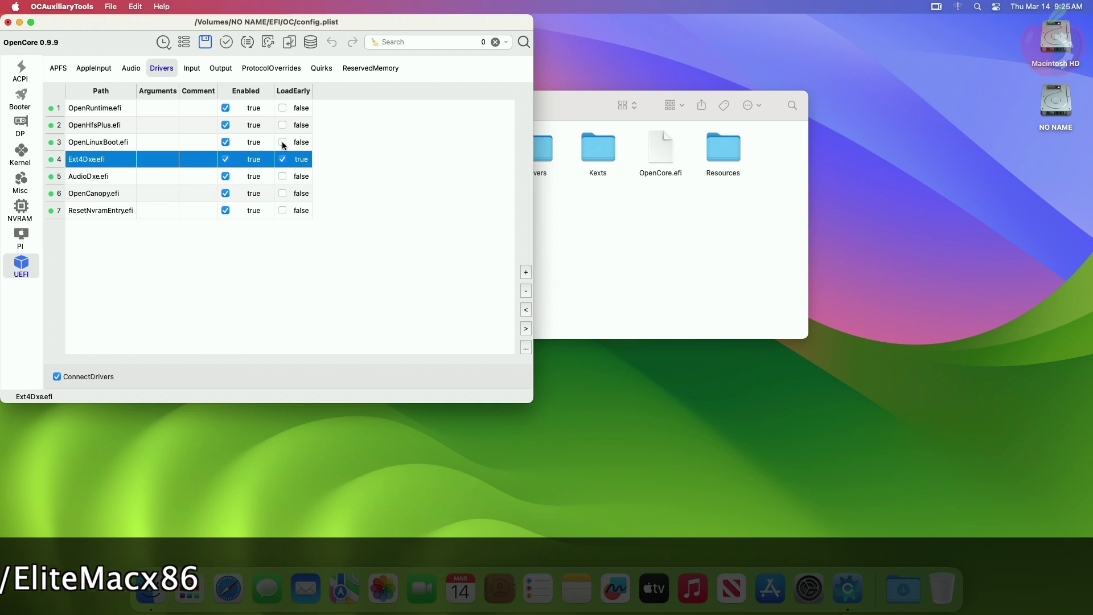
left_click(282, 159)
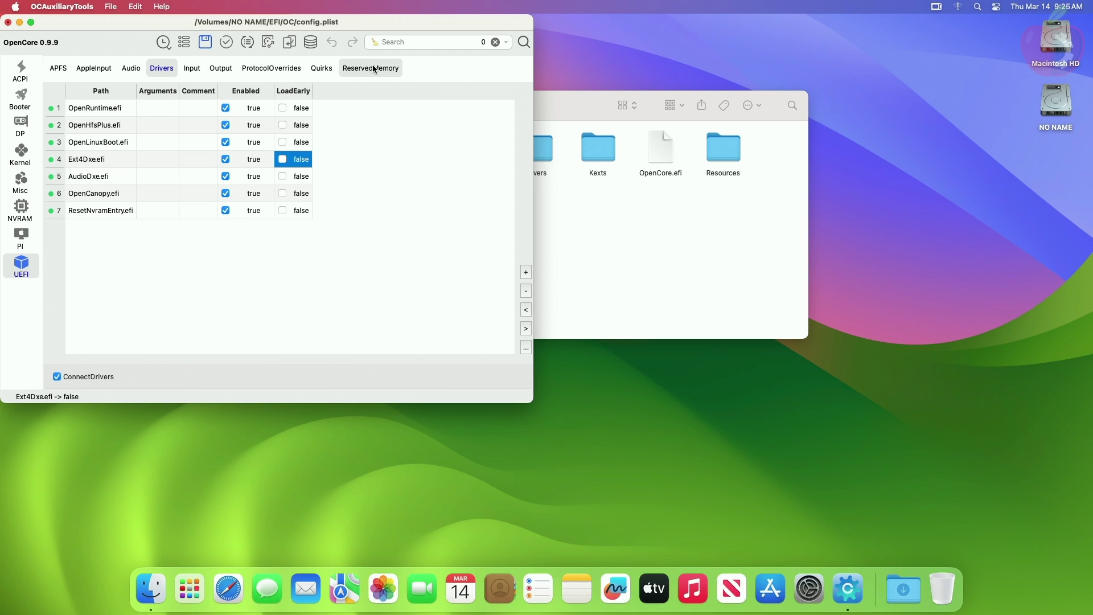
In Misc > Boot, set LauncherOption to Full, enable HideAuxiliary, and close the config
left_click(332, 69)
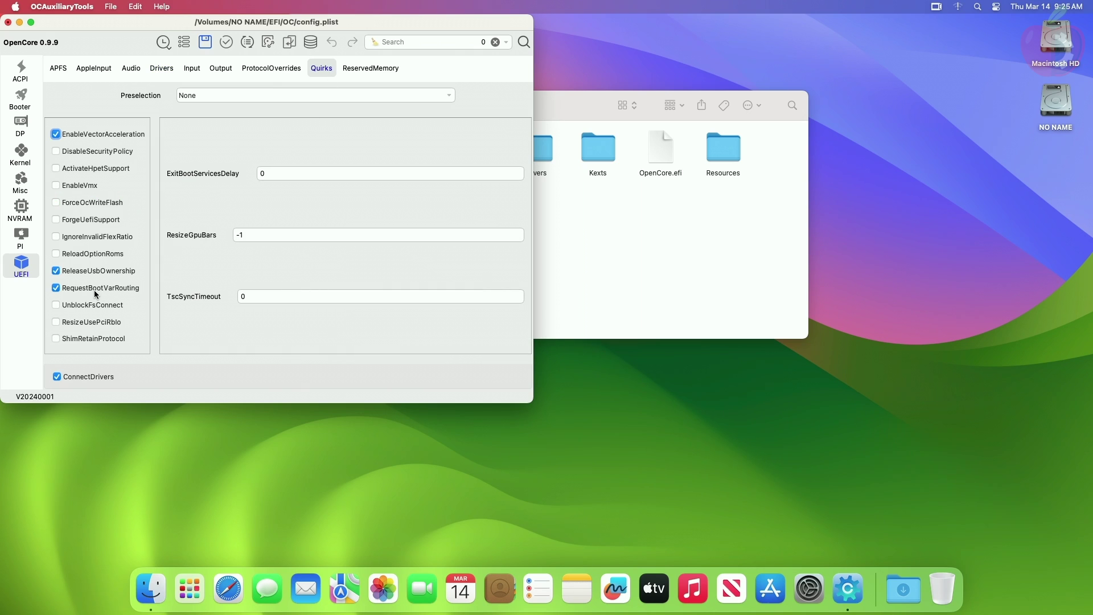
left_click(21, 183)
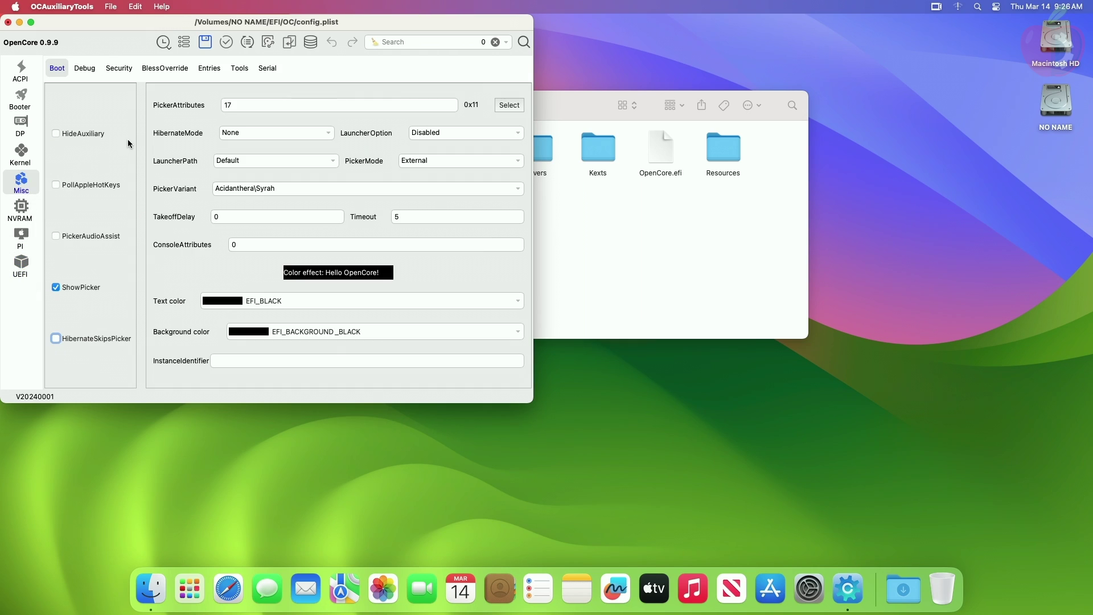
left_click(519, 136)
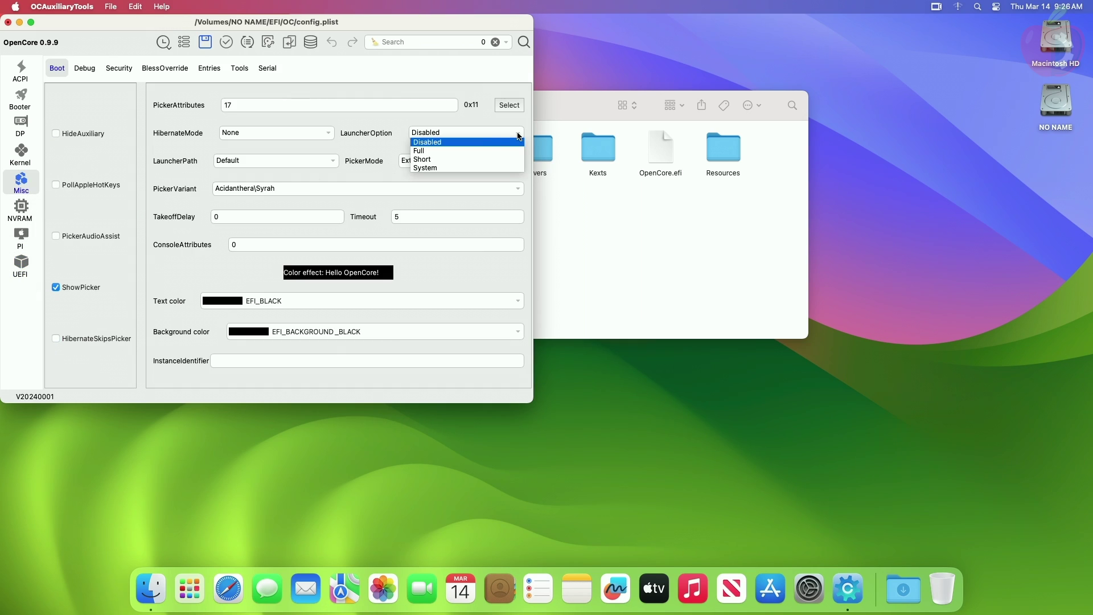
left_click(464, 151)
left_click(56, 134)
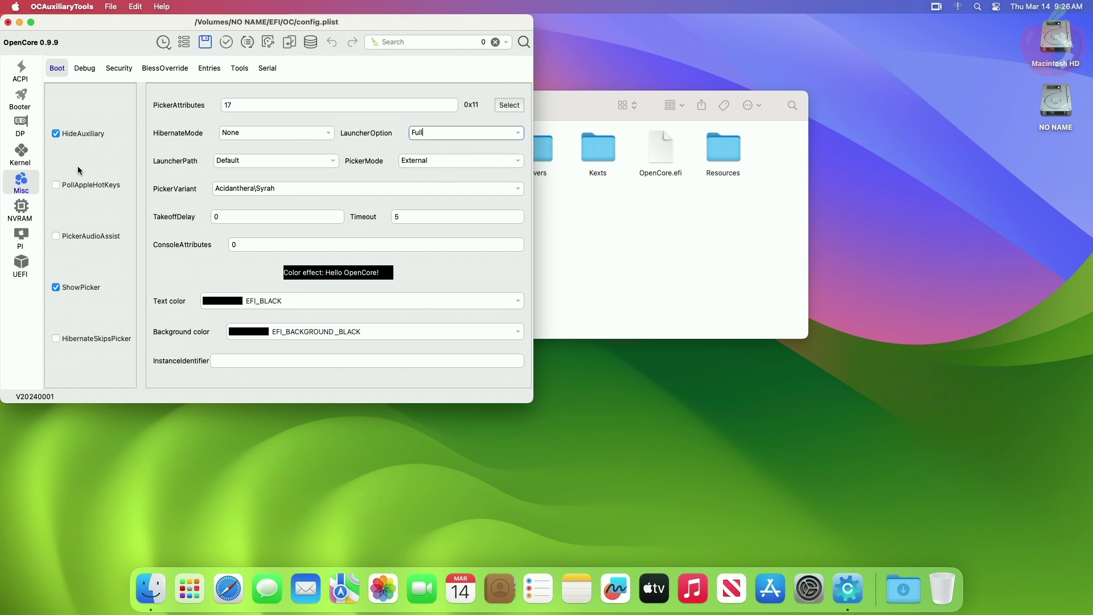
left_click(8, 21)
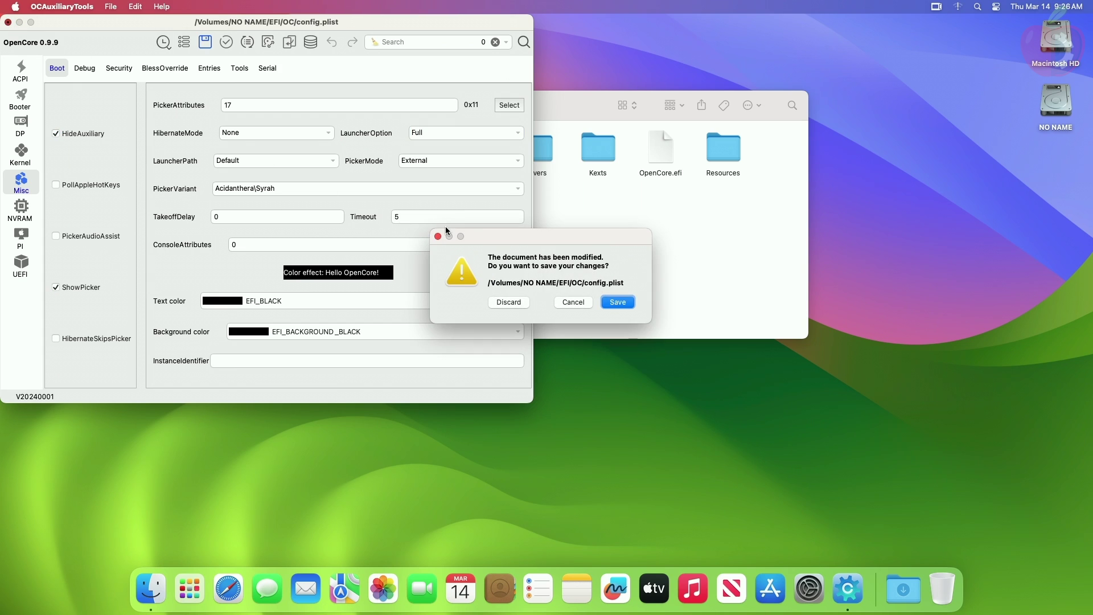
Save config.plist, move oldConfig.plist to the Trash, and empty the Trash
left_click(623, 302)
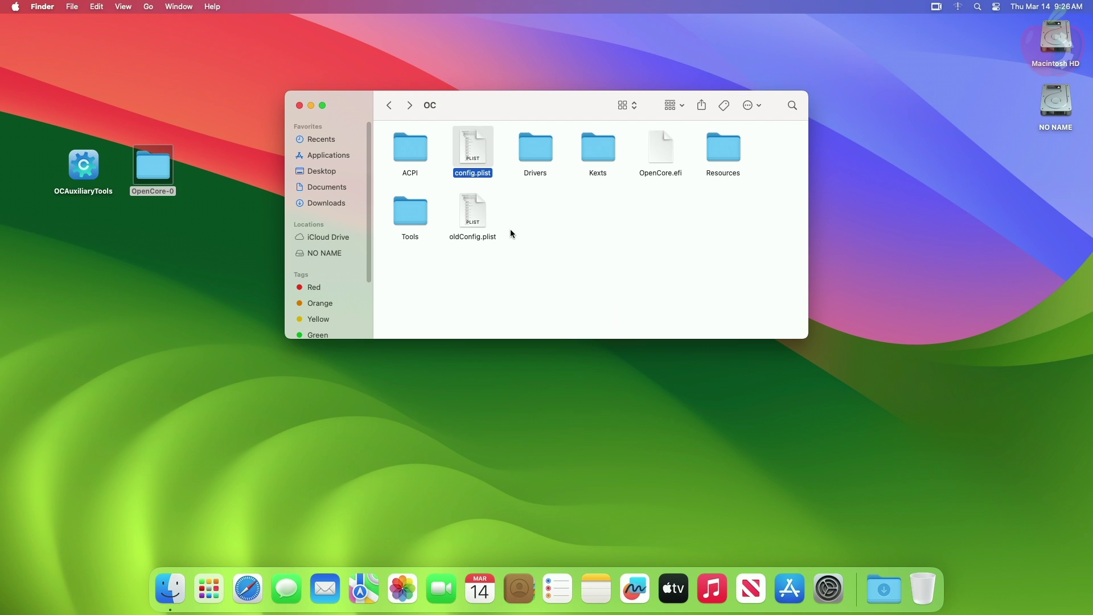
left_click(481, 219)
right_click(481, 219)
left_click(505, 260)
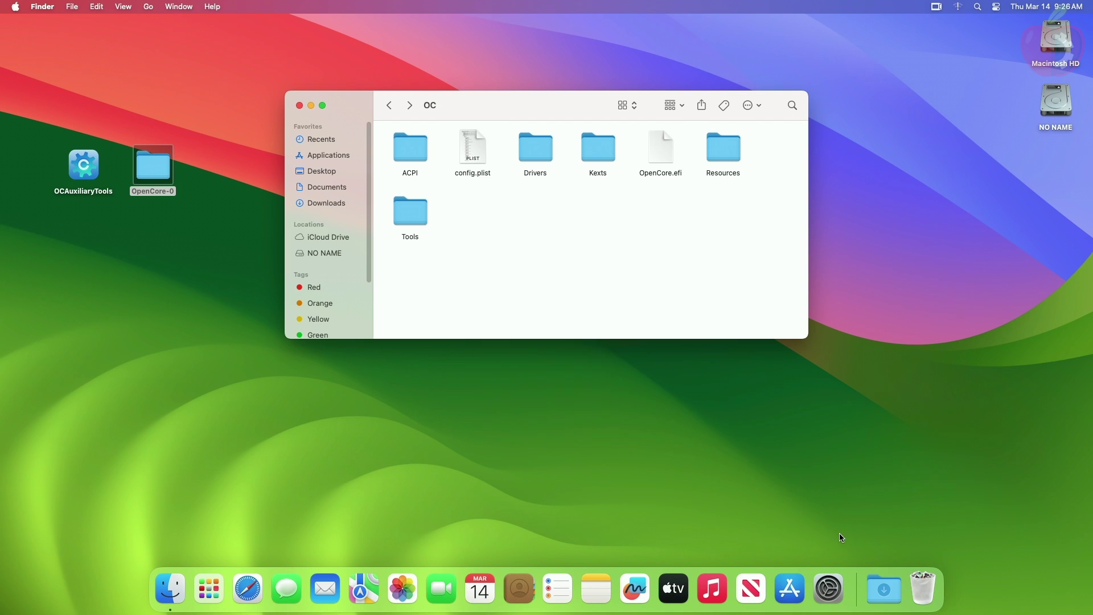
right_click(928, 583)
left_click(926, 547)
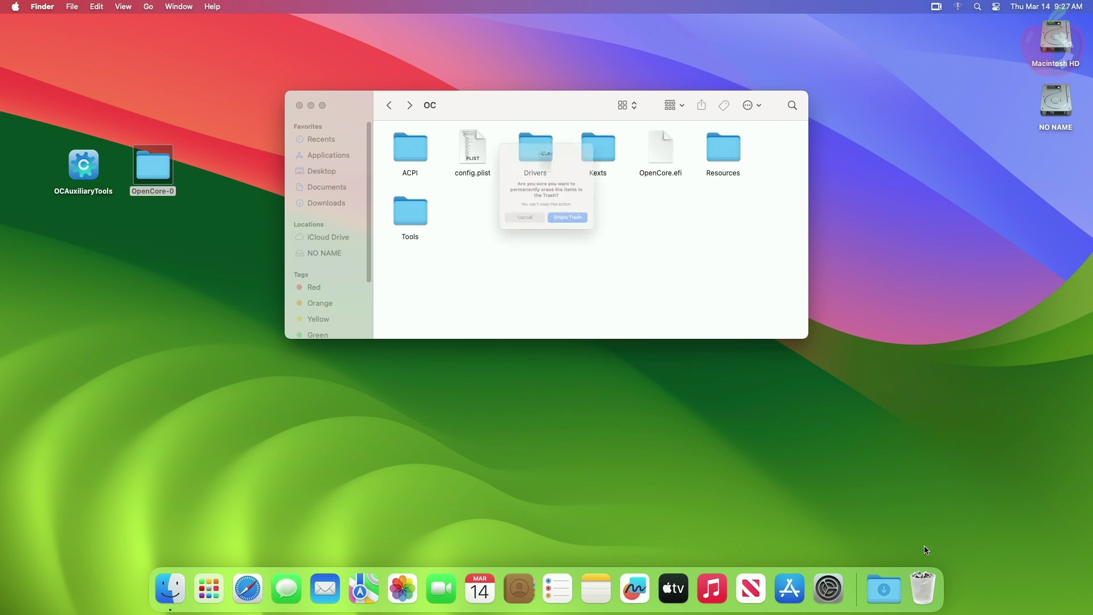
key("Return")
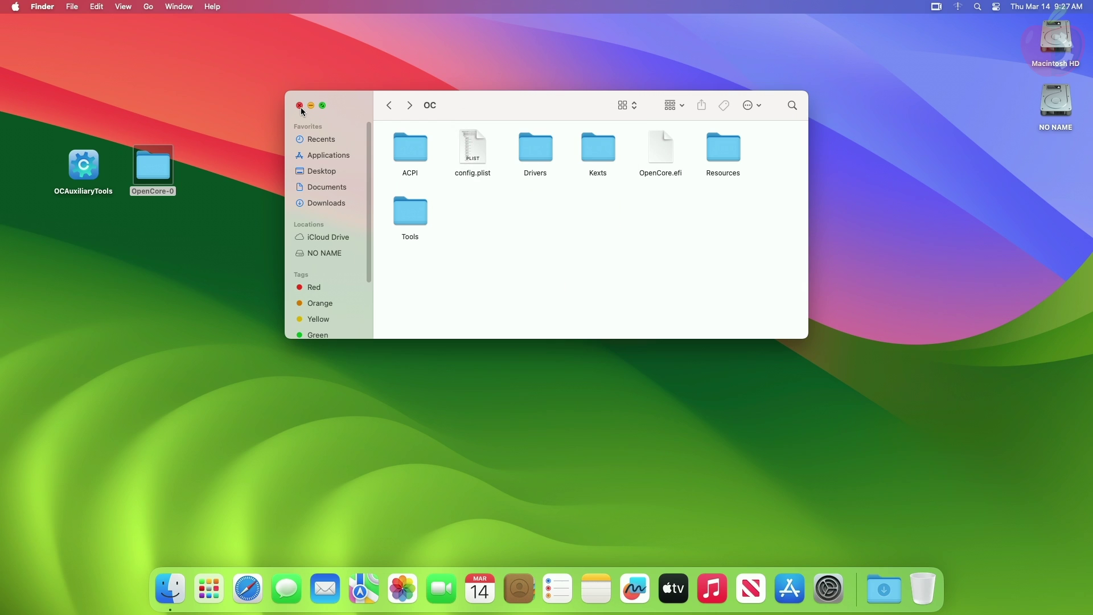
Close the OC window, eject the NO NAME EFI volume, and restart the Mac
left_click(299, 105)
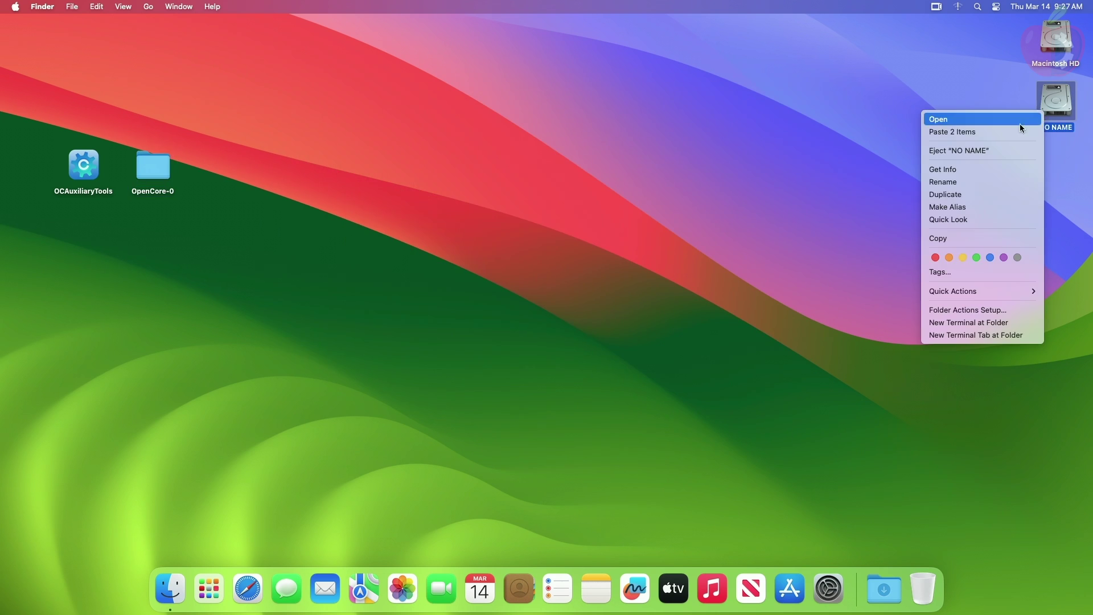
left_click(986, 149)
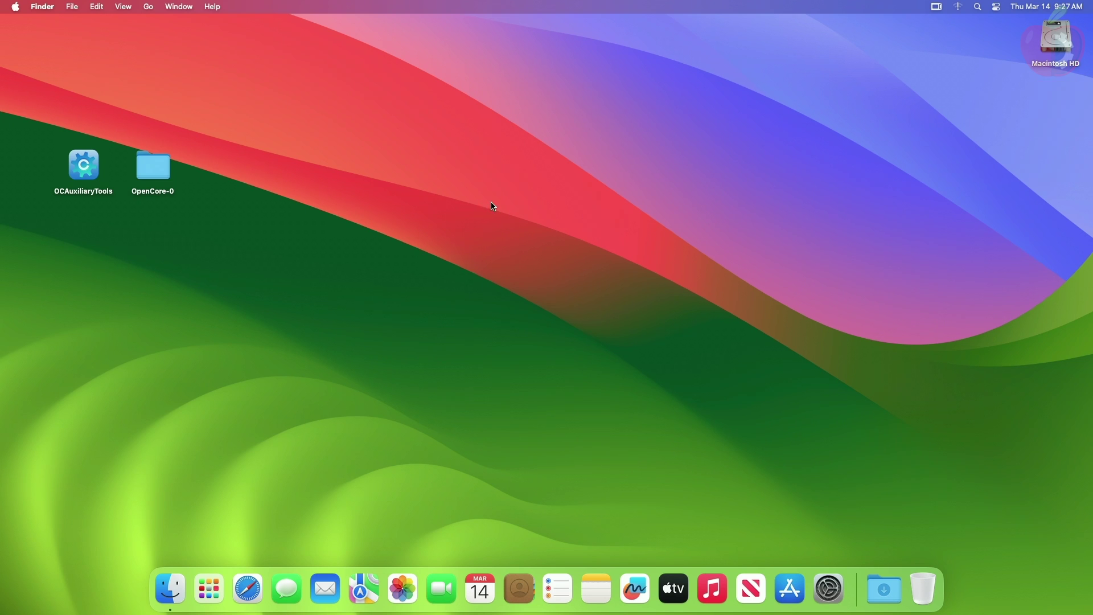
left_click(16, 6)
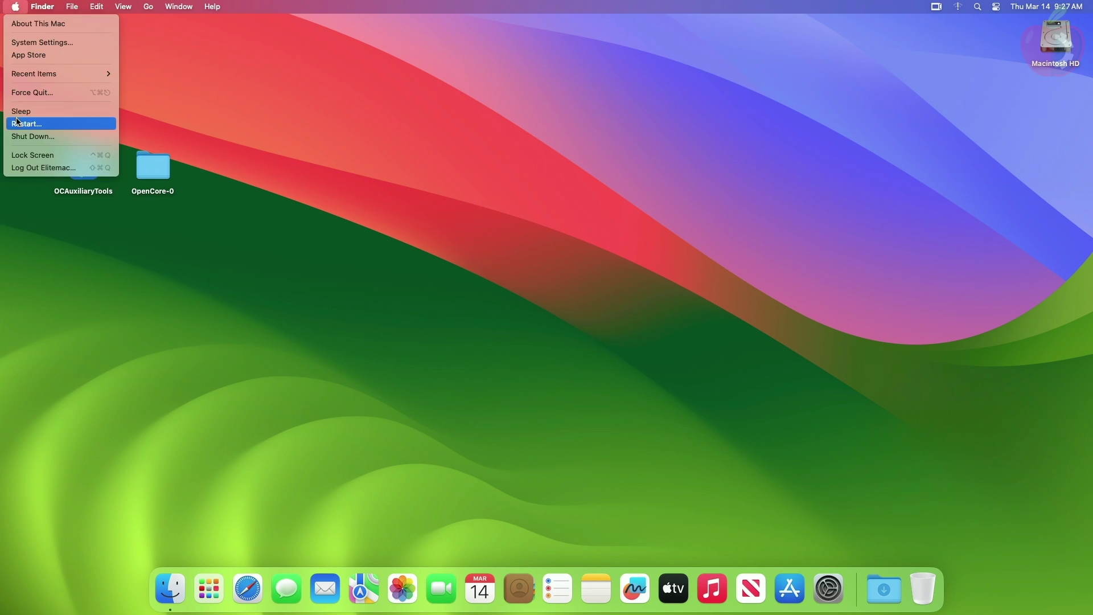
left_click(34, 122)
left_click(644, 210)
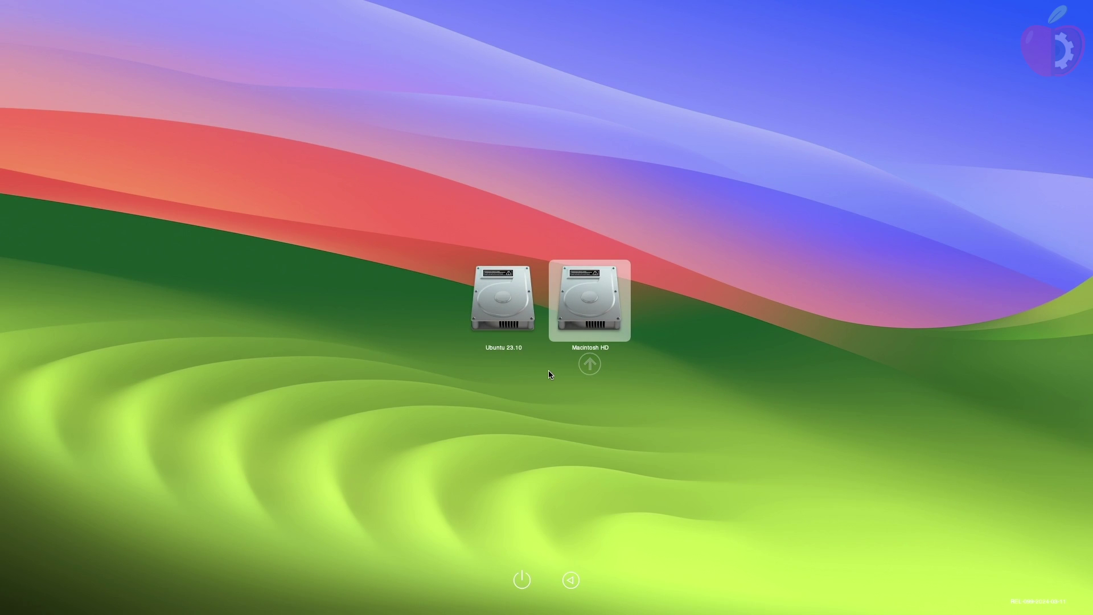
Reveal the hidden Reset NVRAM entry with Space, then boot Ubuntu 23.10
key("Left")
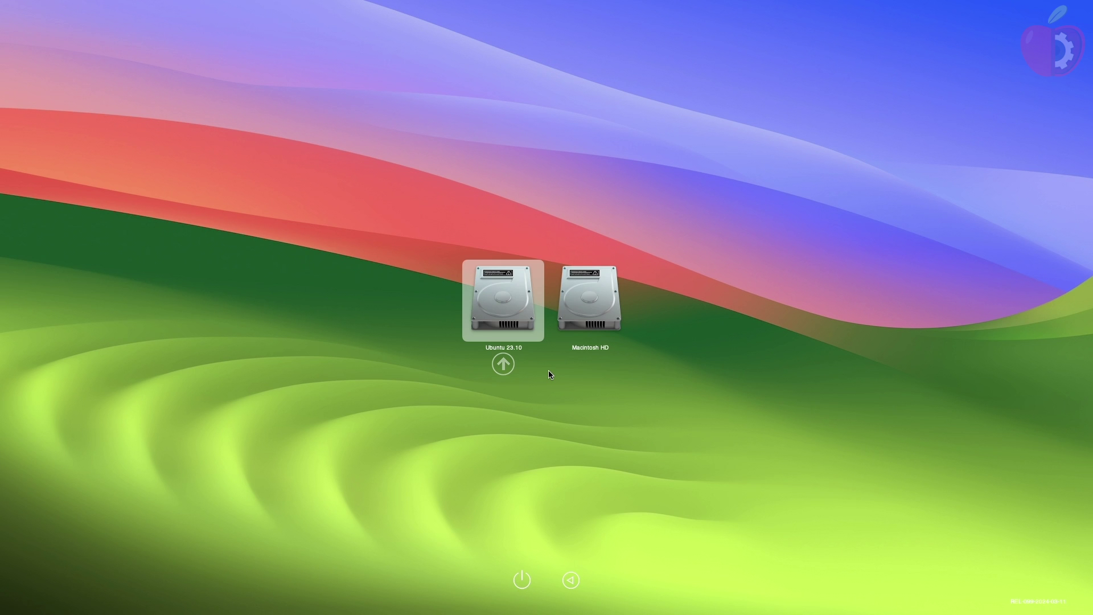
key("Right")
key("space")
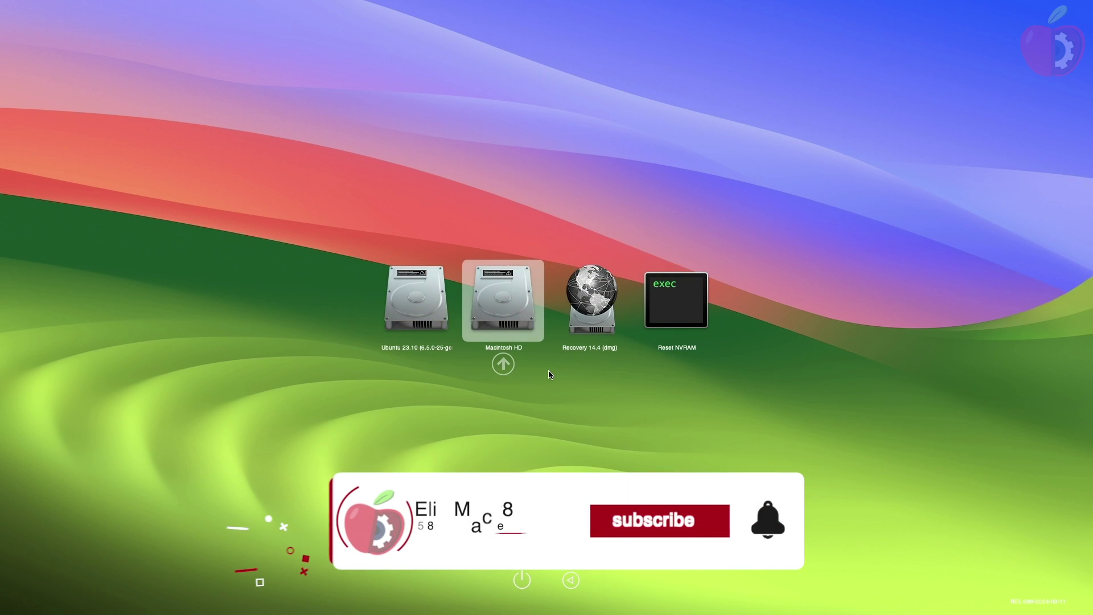
key("Right")
key("Right")
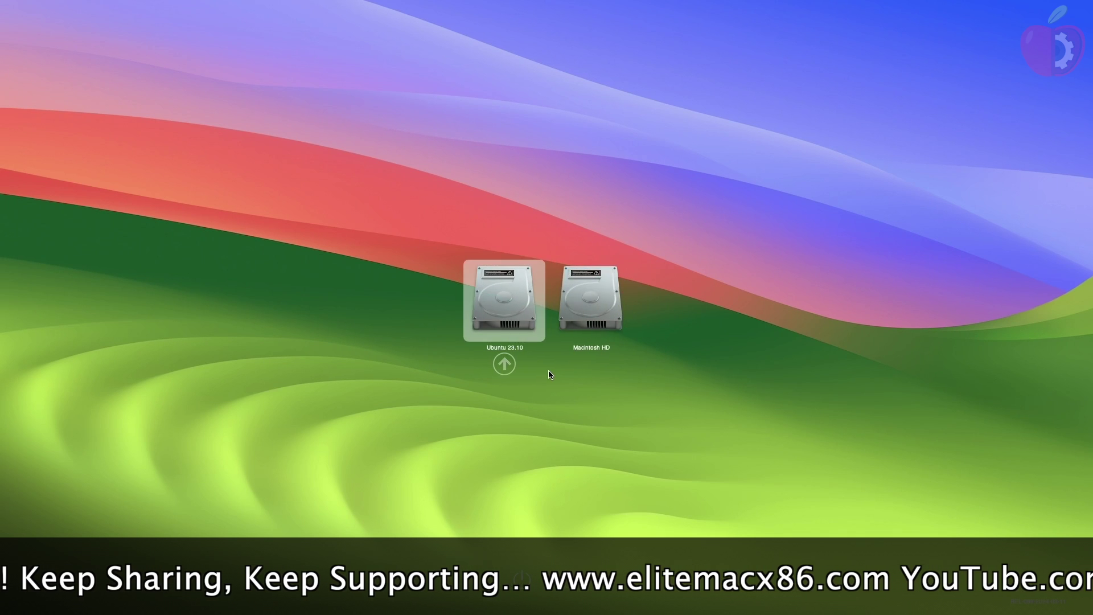
key("Return")
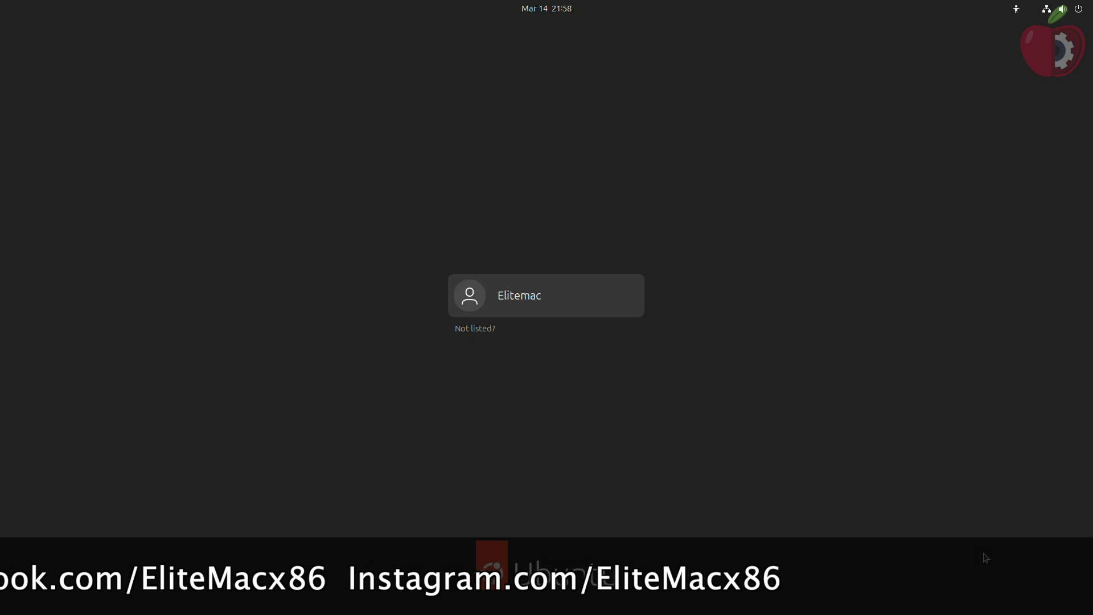
Log in to Ubuntu and check Settings > About showing Ubuntu 23.10 on Macmini8,1
key("Return")
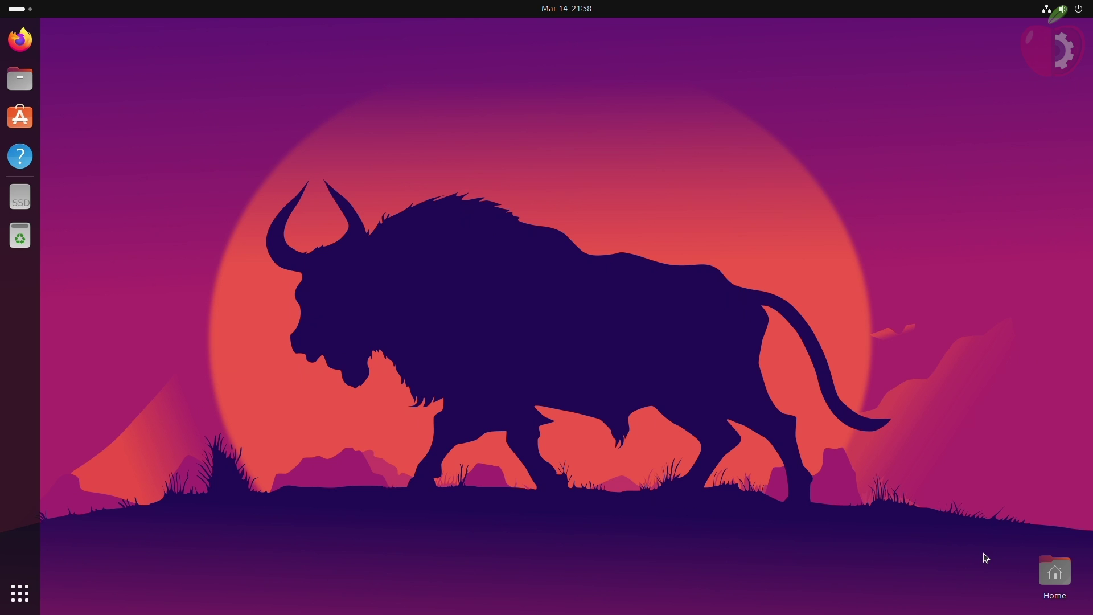
left_click(20, 593)
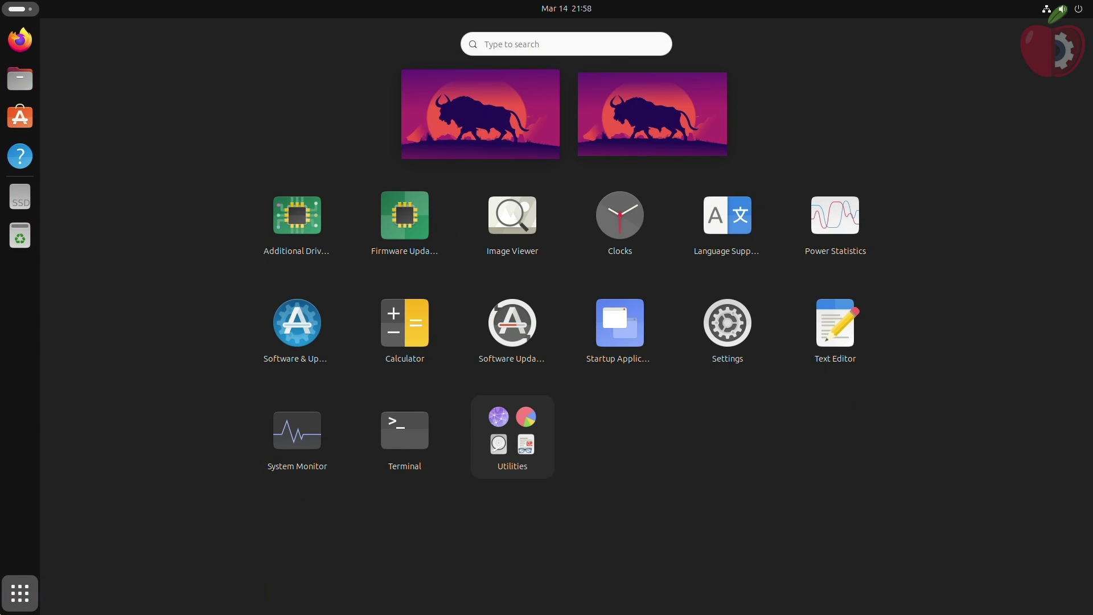
left_click(747, 321)
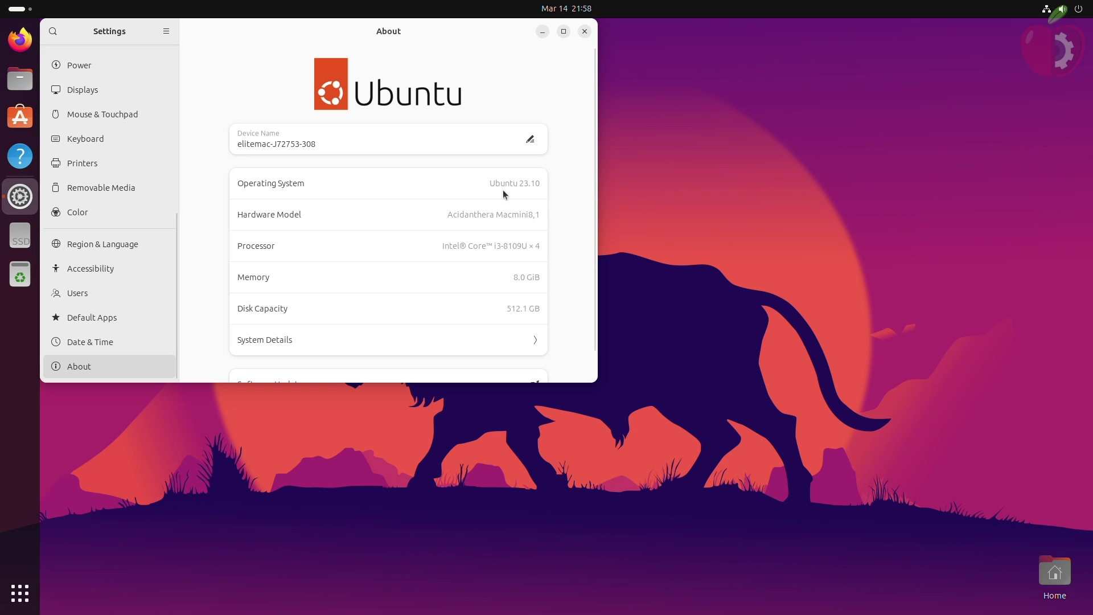
left_click(584, 31)
Restart Ubuntu from the quick settings power menu
left_click(1080, 9)
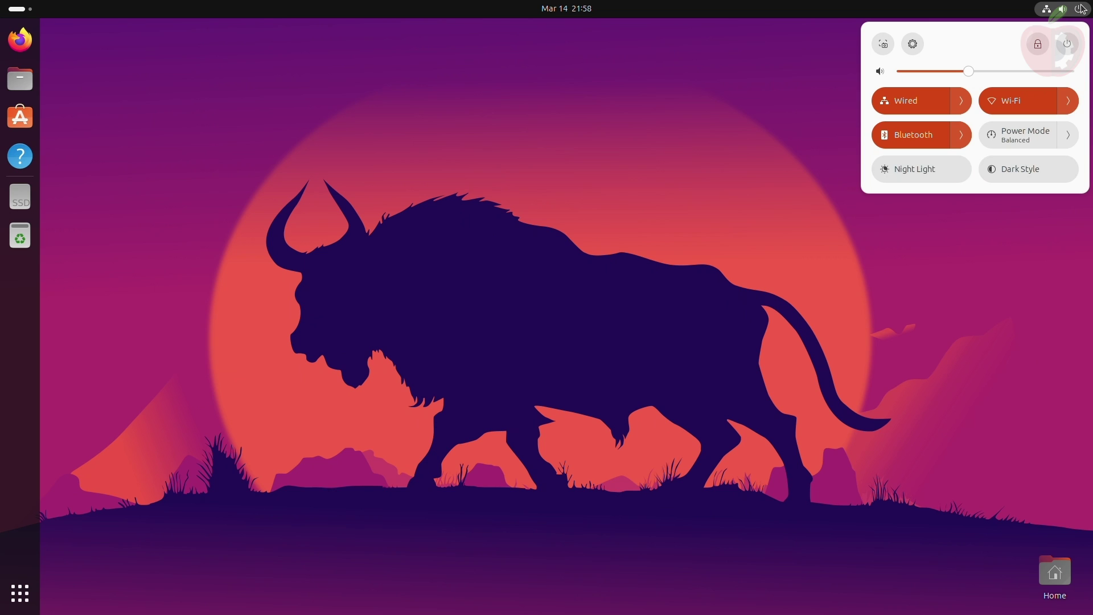
left_click(1067, 41)
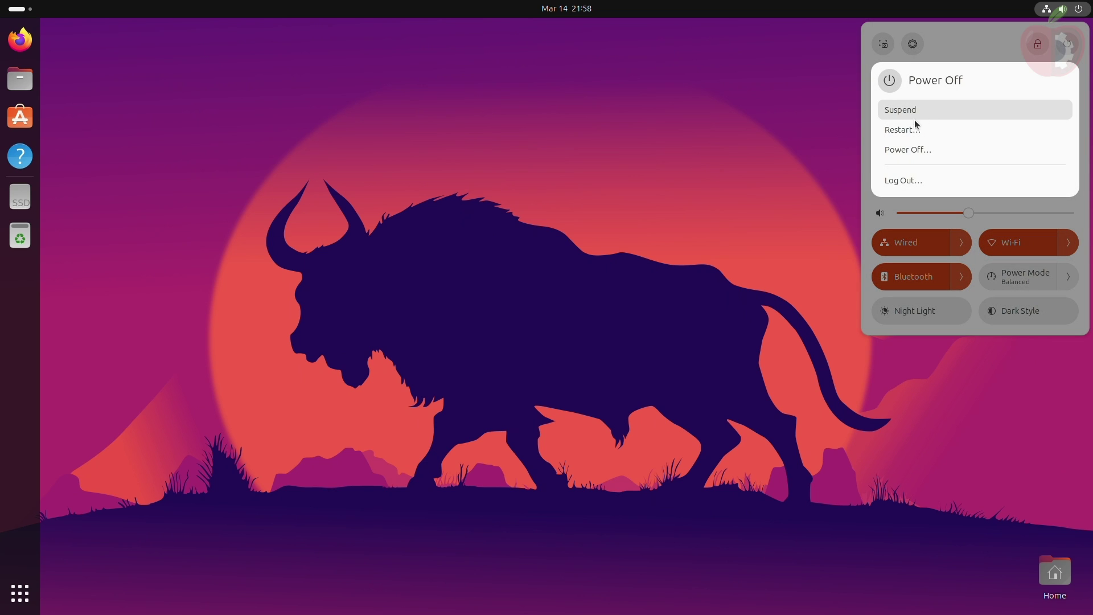
left_click(902, 130)
Confirm the Ubuntu restart, then sign in to macOS with the account password
left_click(638, 349)
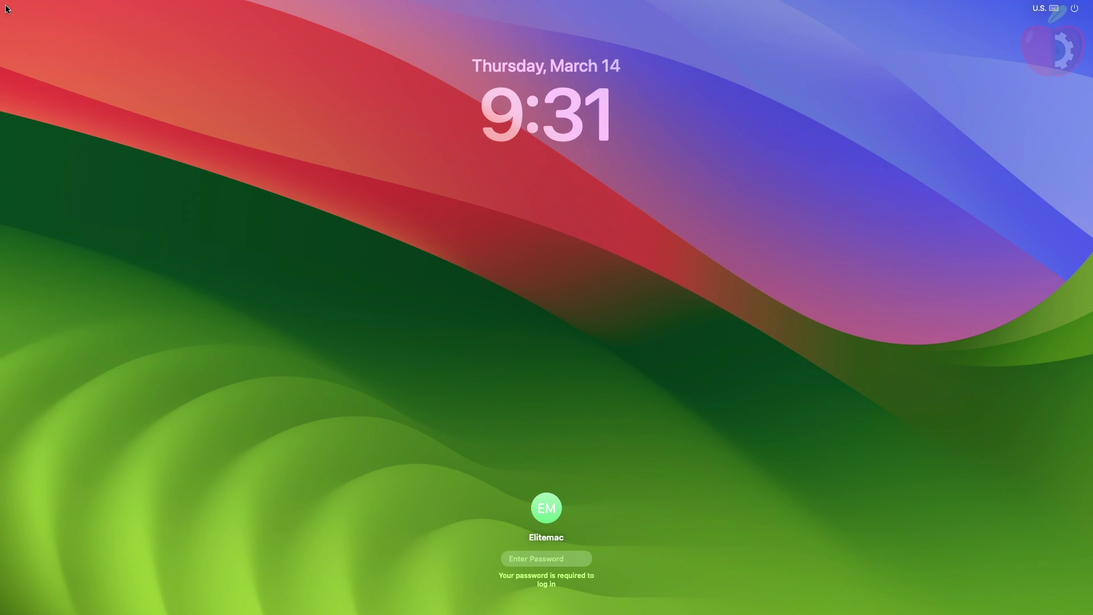
type("1234")
key("Return")
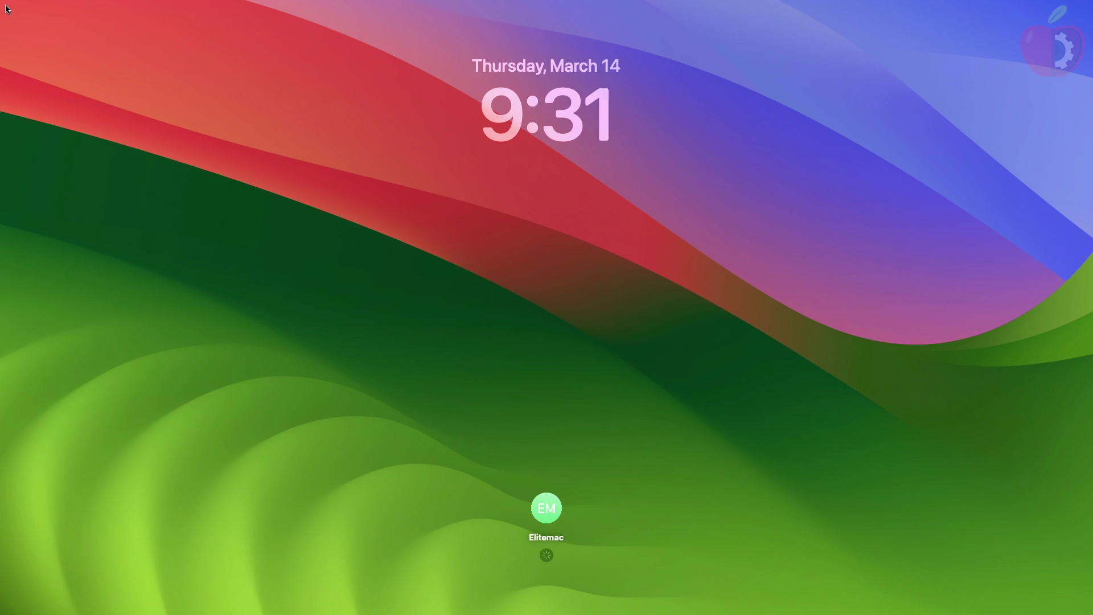